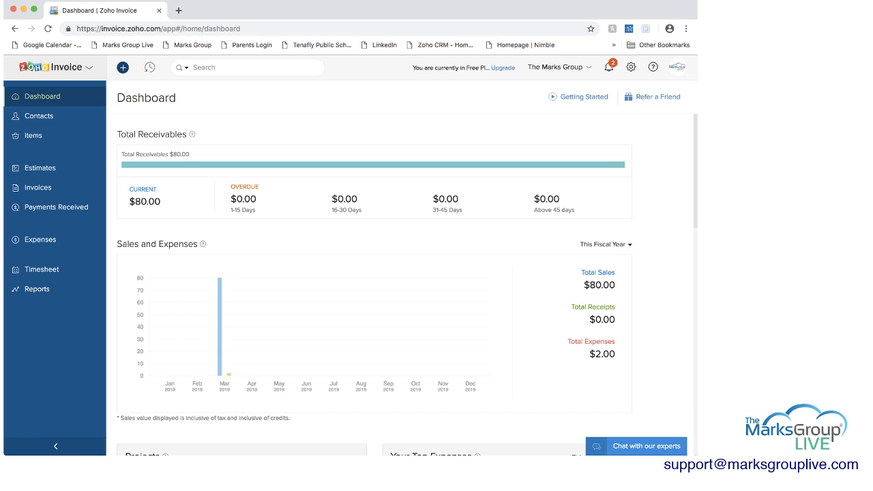
# - Review the dashboard's Sales and Expenses, Projects and Your Top Expenses sections, including the Office Supplies slice of the pie chart
pyautogui.scroll(-5, 374, 287)
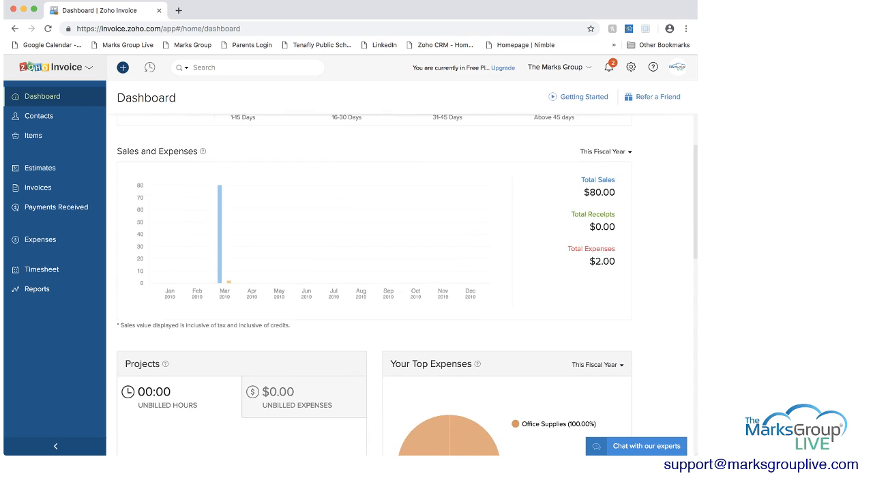
pyautogui.scroll(-1, 408, 285)
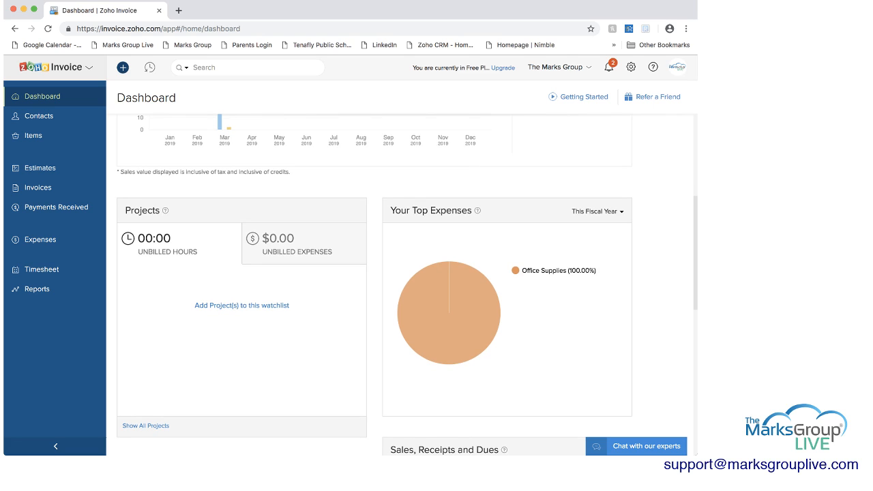
pyautogui.scroll(-1, 406, 284)
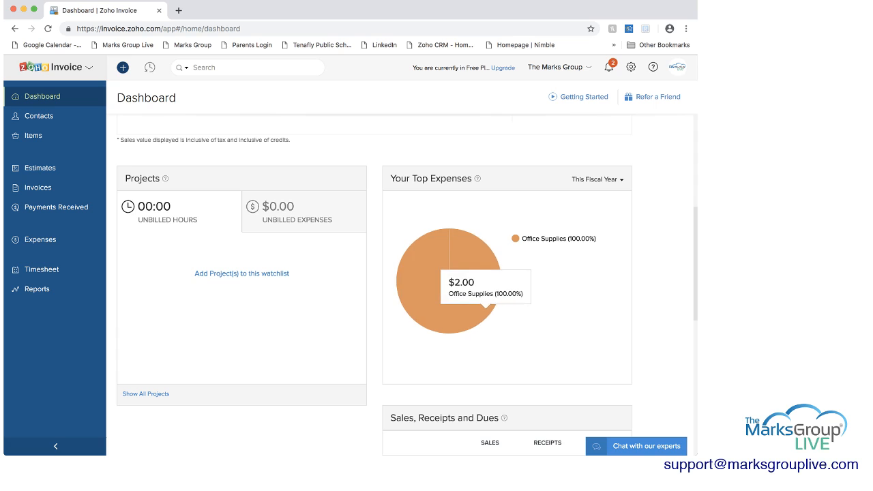
pyautogui.moveTo(456, 283)
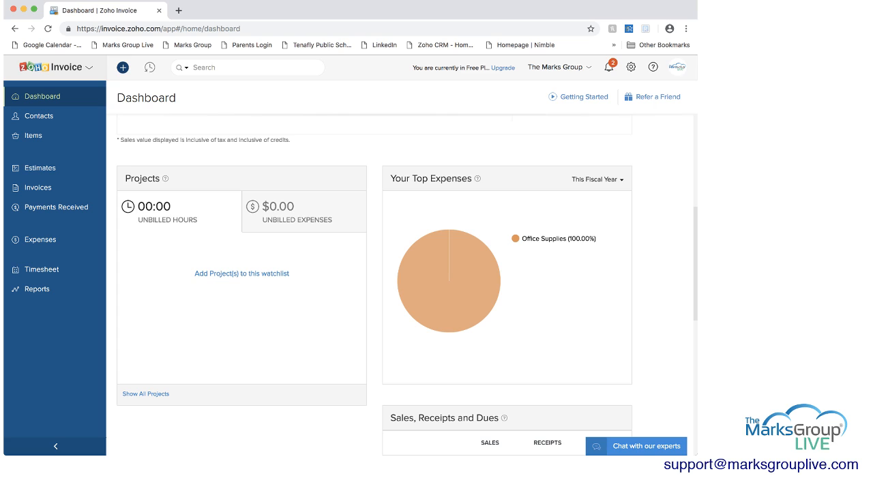
# - Show the Your Top Expenses chart for Previous Quarter, and return it to This Fiscal Year
pyautogui.click(596, 179)
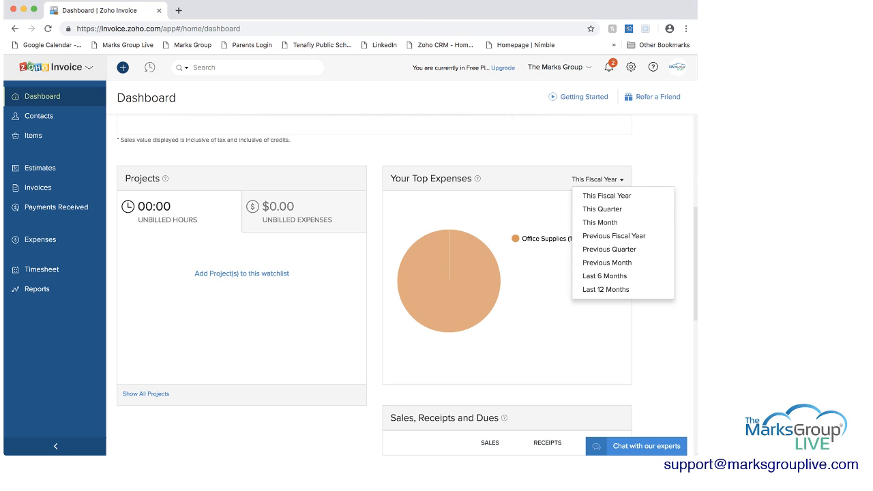
pyautogui.click(609, 249)
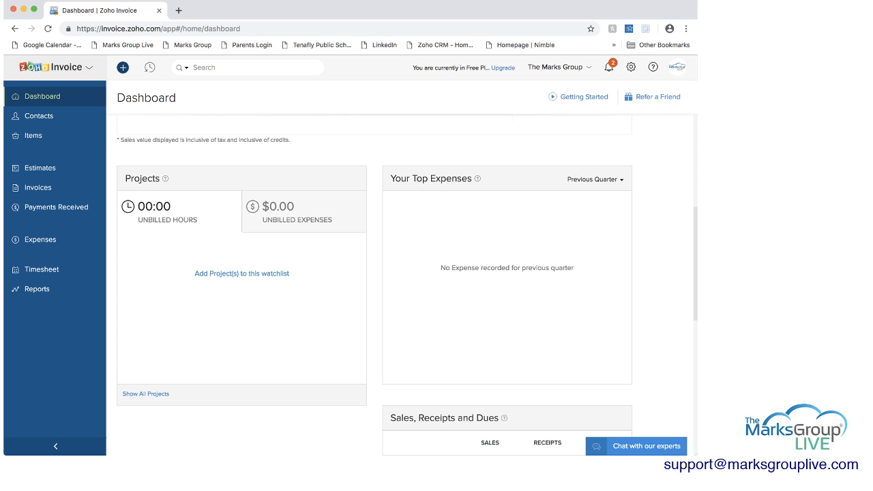
pyautogui.click(594, 179)
pyautogui.click(594, 193)
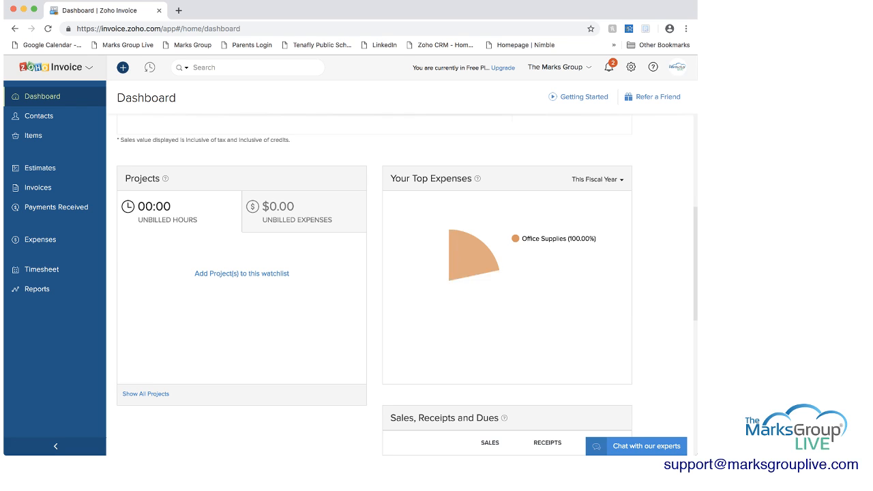
# - Review the Sales, Receipts and Dues table on the dashboard and return to Total Receivables
pyautogui.scroll(-5, 407, 279)
pyautogui.scroll(-3, 406, 279)
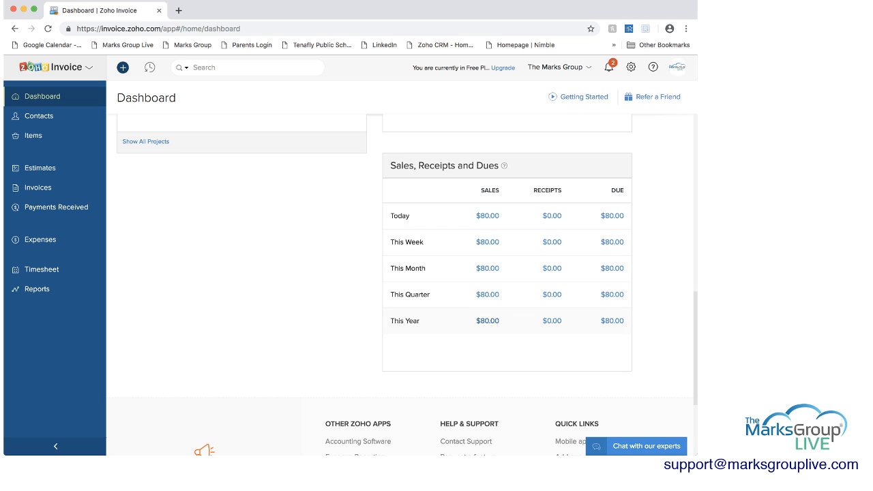
pyautogui.scroll(3, 403, 273)
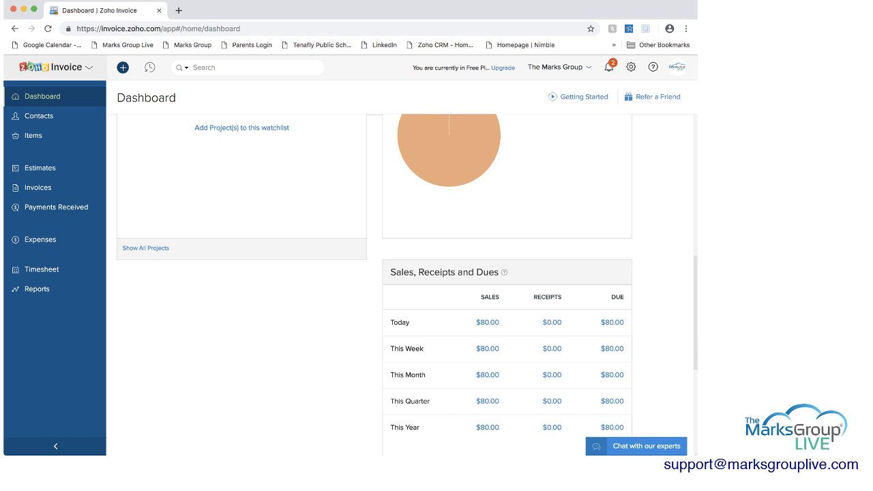
pyautogui.scroll(5, 407, 285)
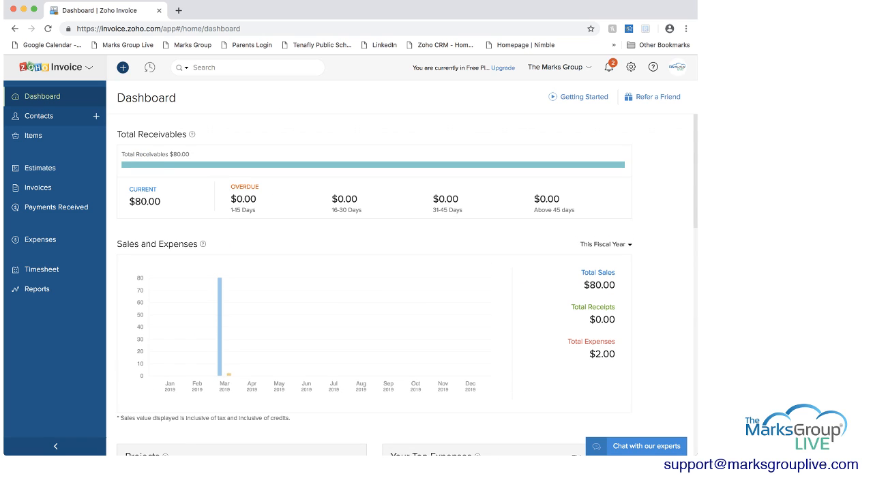
# - Open the Contacts list and look through the Quick create options
pyautogui.click(39, 116)
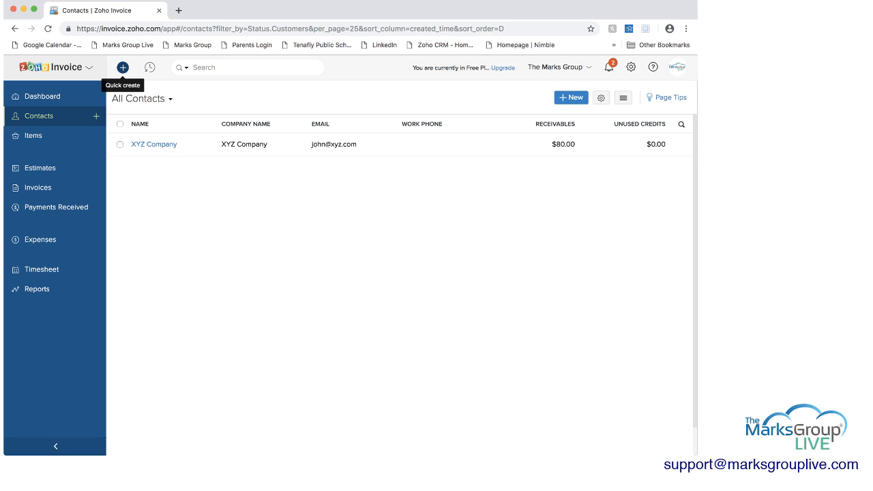
pyautogui.click(123, 67)
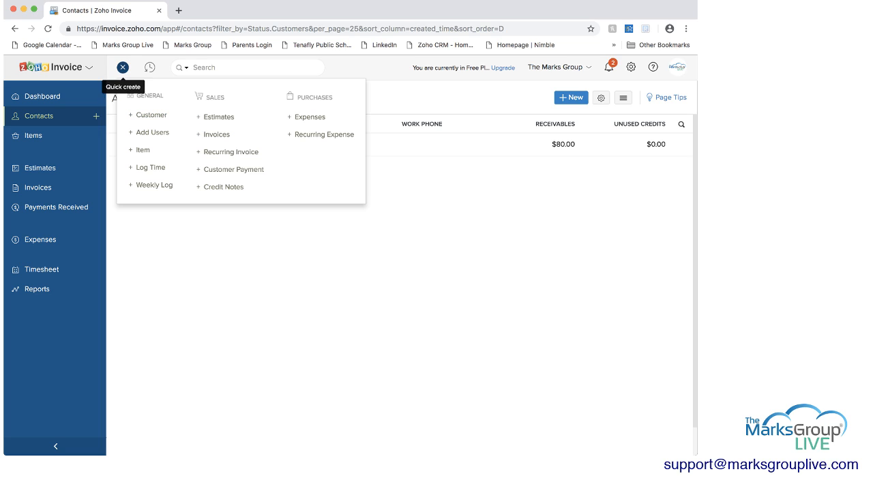
pyautogui.click(123, 66)
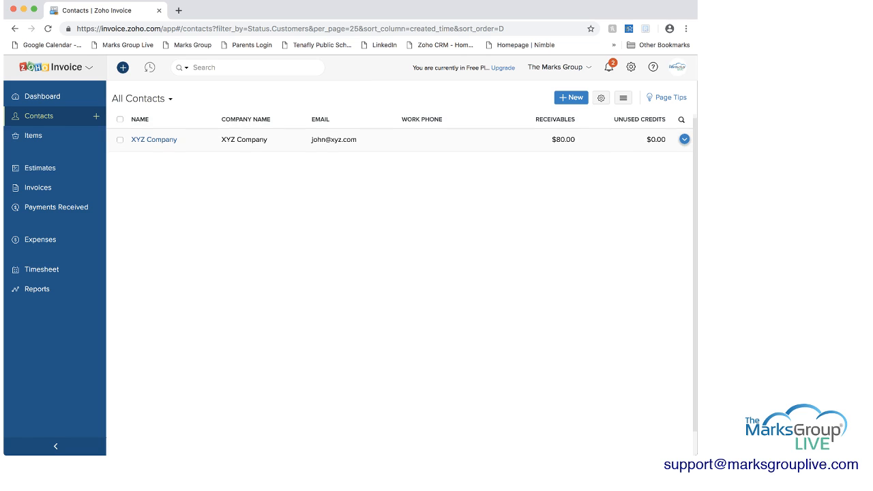
# - Open the XYZ Company contact and look through the default filters available for the contacts list
pyautogui.click(153, 141)
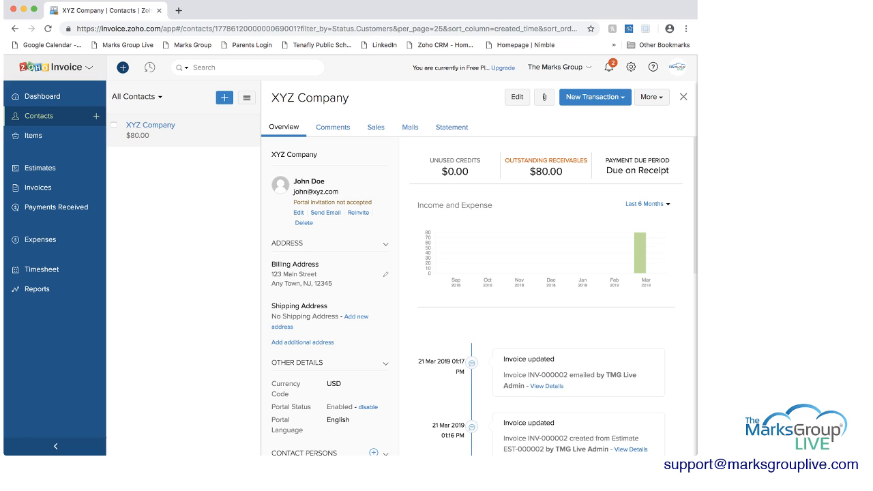
pyautogui.click(137, 97)
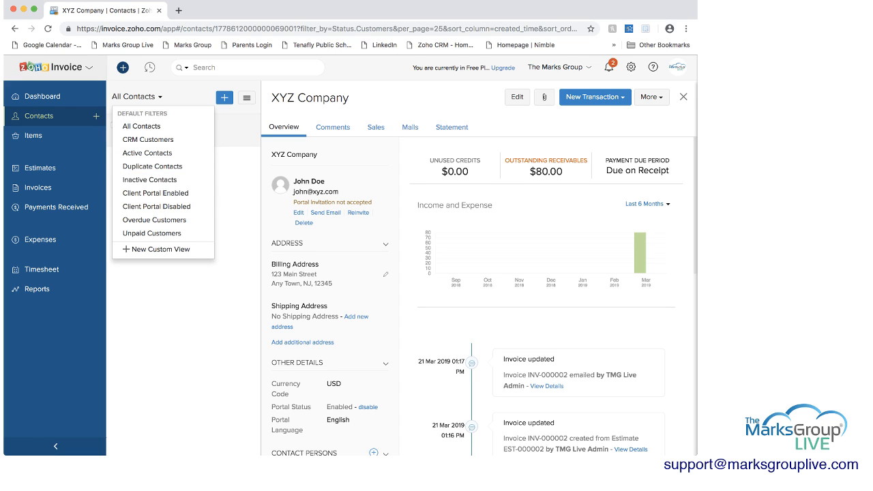
pyautogui.click(137, 97)
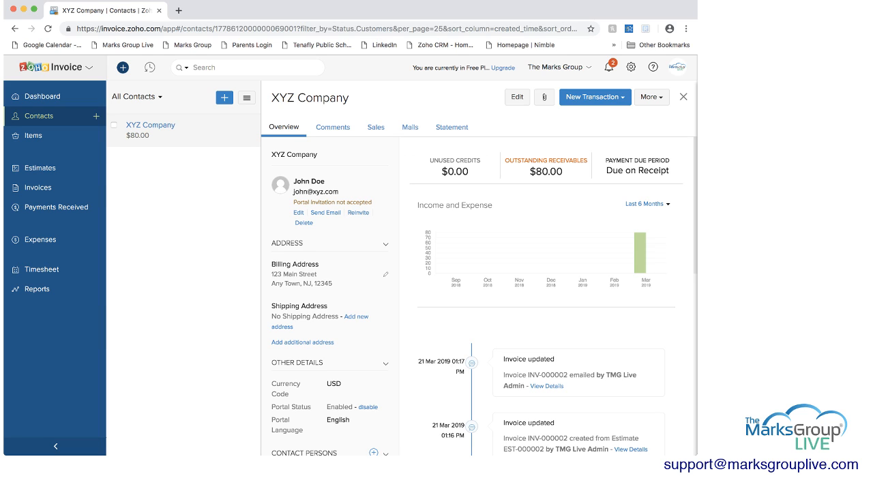
# - Examine the address, other details and contact persons sections in the XYZ Company overview
pyautogui.scroll(-2, 478, 296)
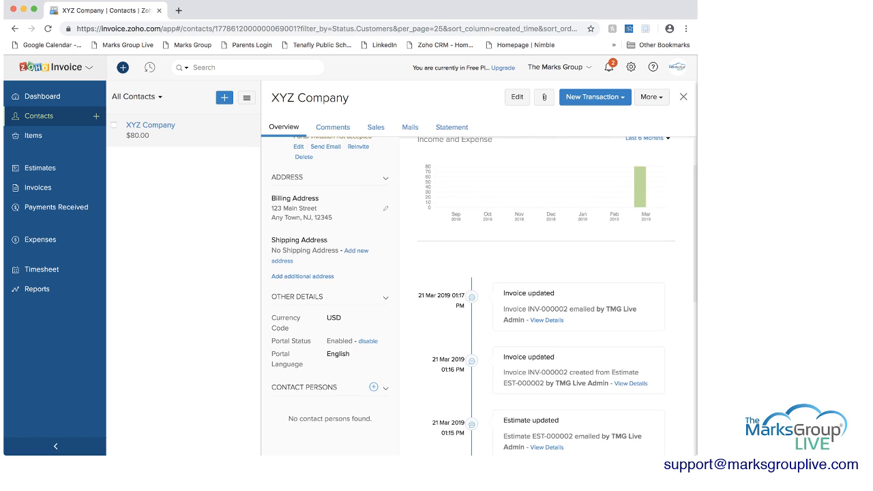
pyautogui.scroll(-1, 479, 296)
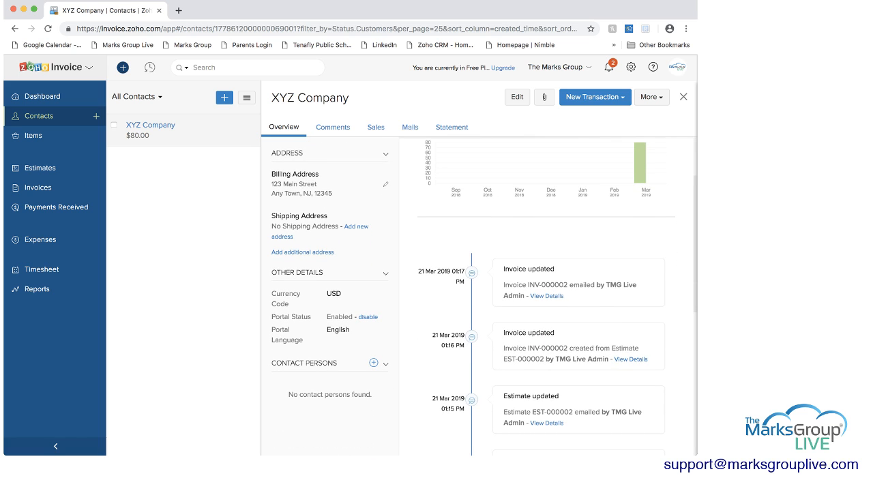
pyautogui.scroll(-2, 335, 245)
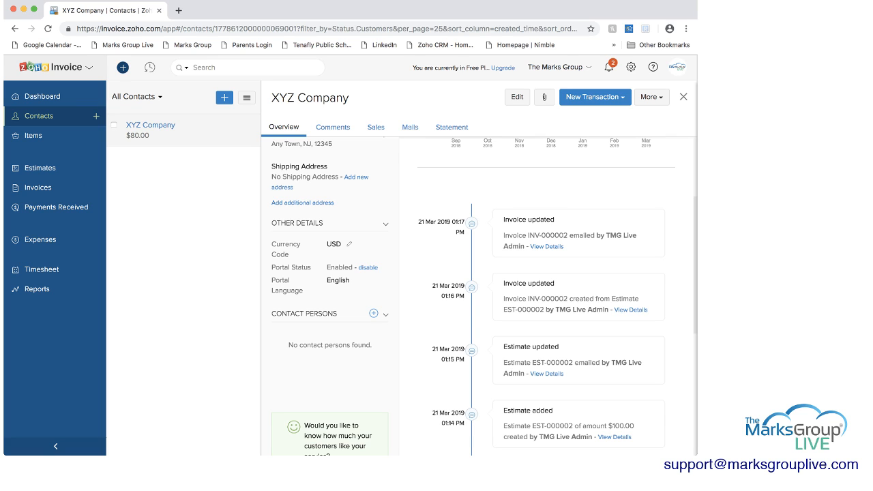
pyautogui.scroll(-2, 335, 246)
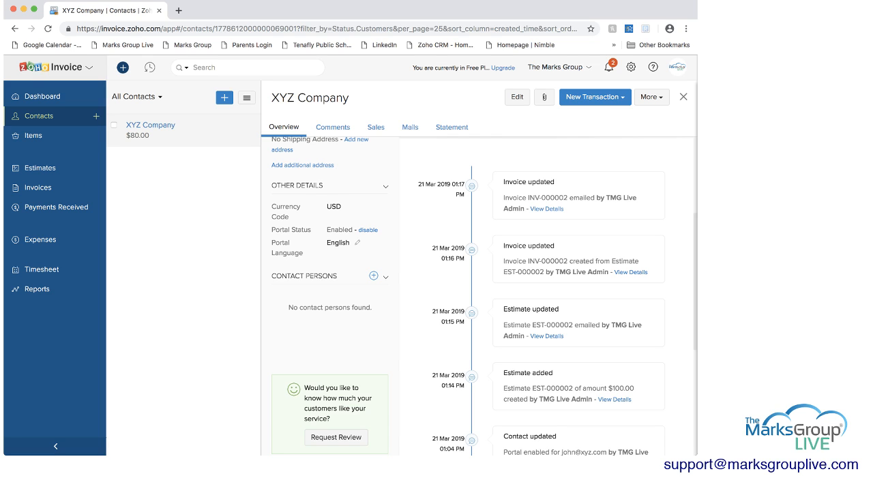
pyautogui.scroll(-3, 477, 294)
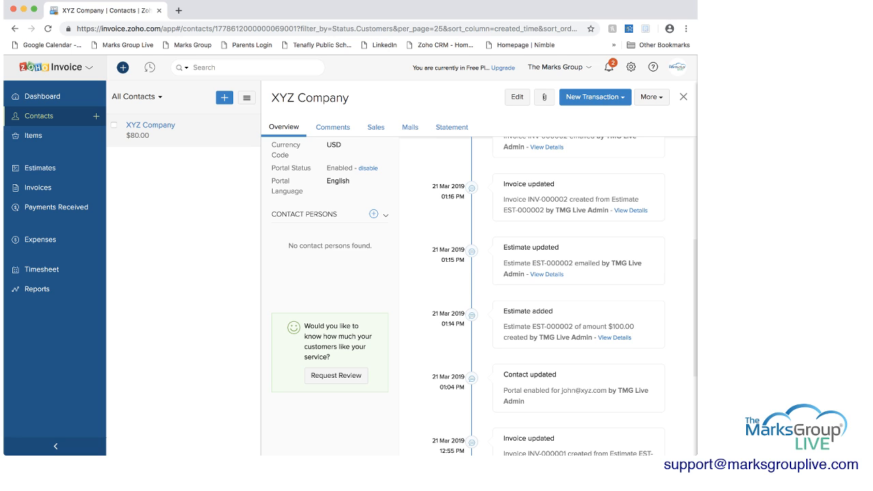
pyautogui.scroll(10, 478, 293)
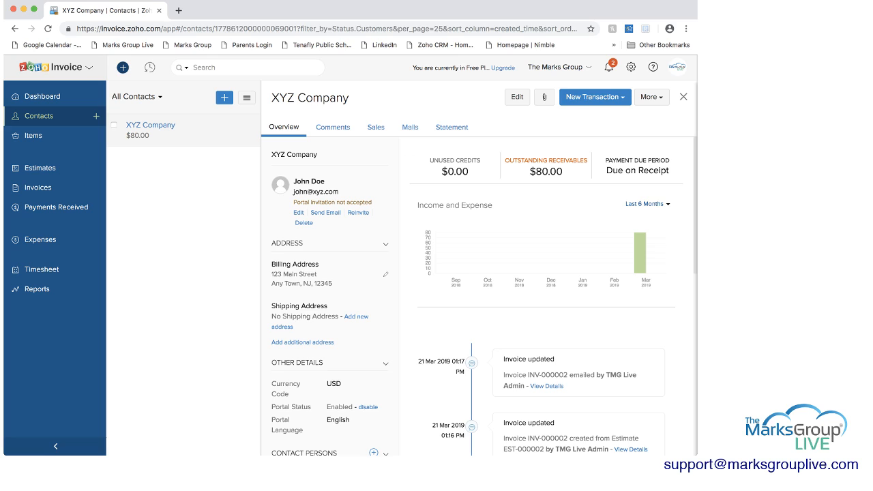
# - Check the period options of XYZ Company's Income and Expense chart and examine the contact's activity timeline back to its creation
pyautogui.click(647, 204)
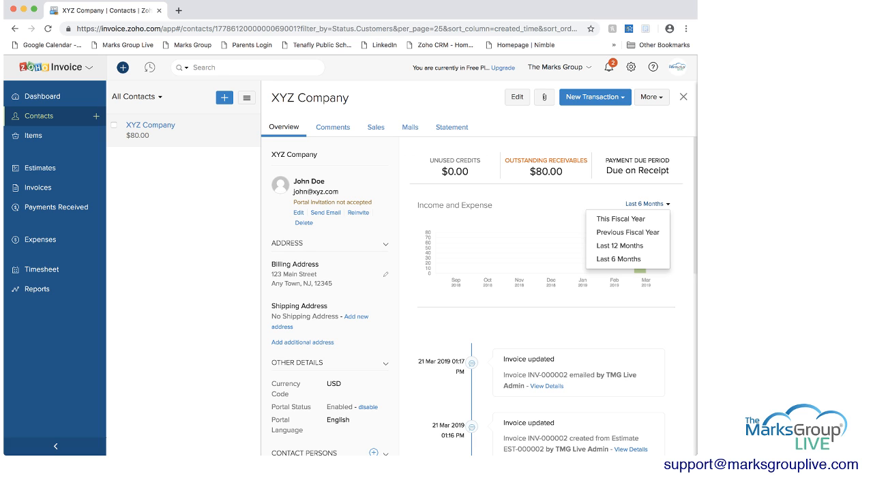
pyautogui.click(648, 204)
pyautogui.scroll(-5, 478, 299)
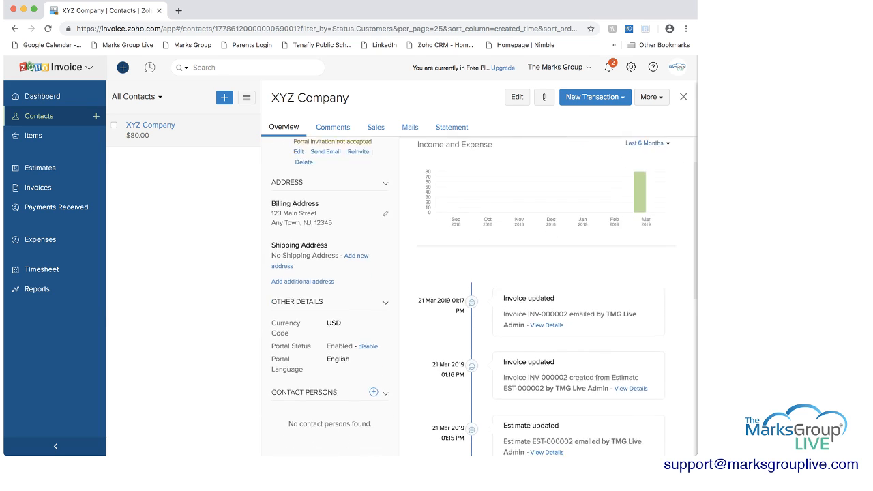
pyautogui.scroll(-3, 477, 299)
pyautogui.scroll(-5, 478, 299)
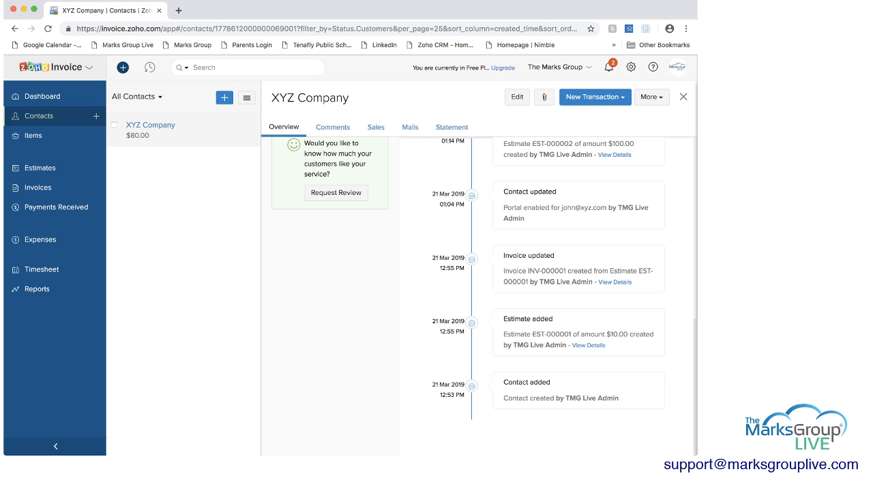
pyautogui.scroll(1, 477, 299)
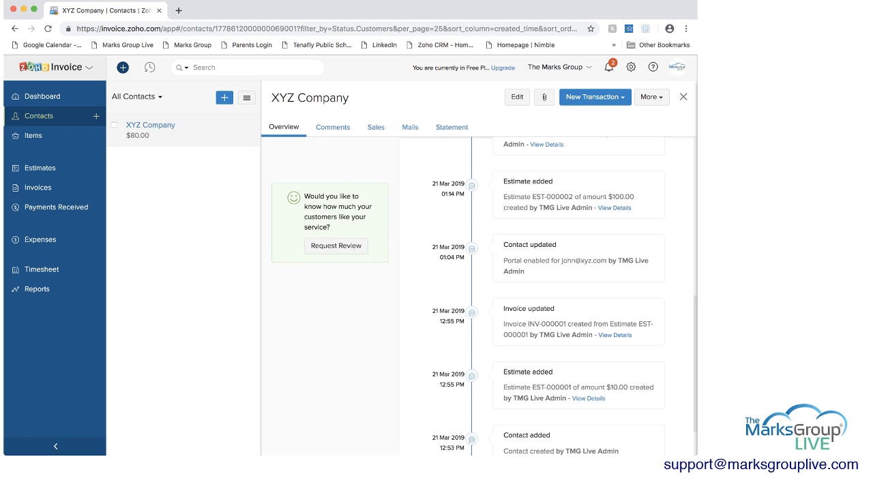
pyautogui.scroll(2, 478, 299)
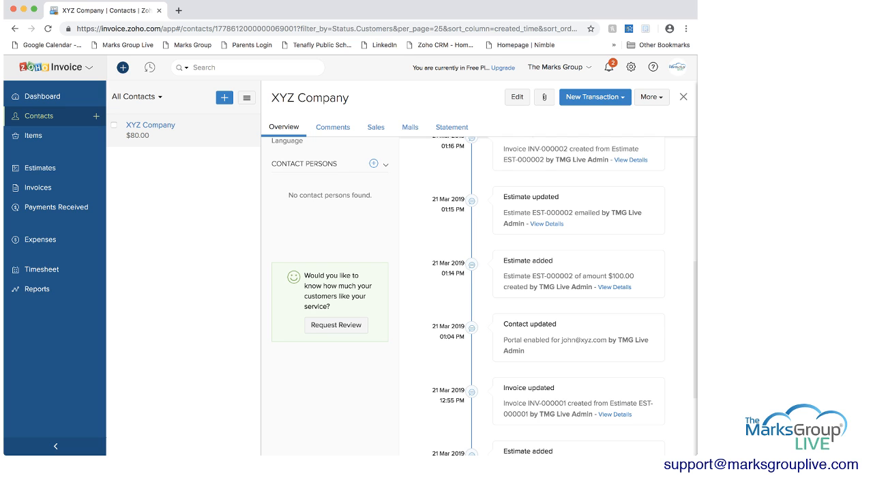
pyautogui.scroll(2, 477, 298)
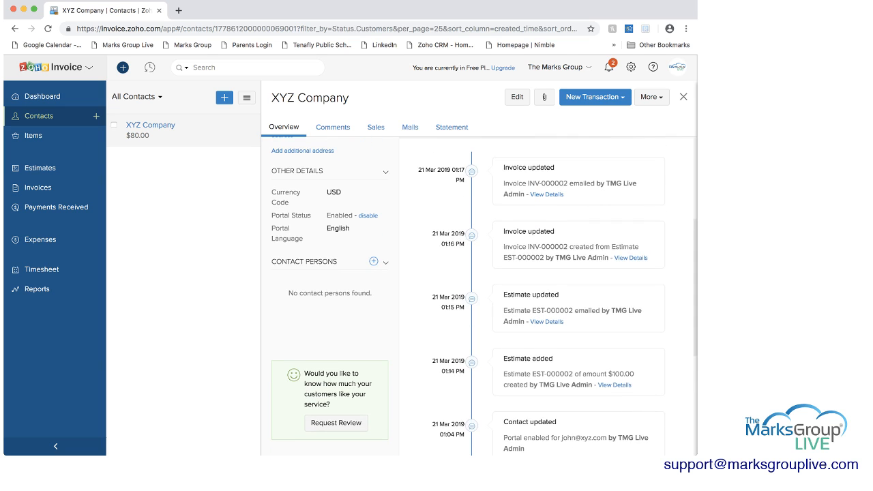
pyautogui.scroll(3, 477, 299)
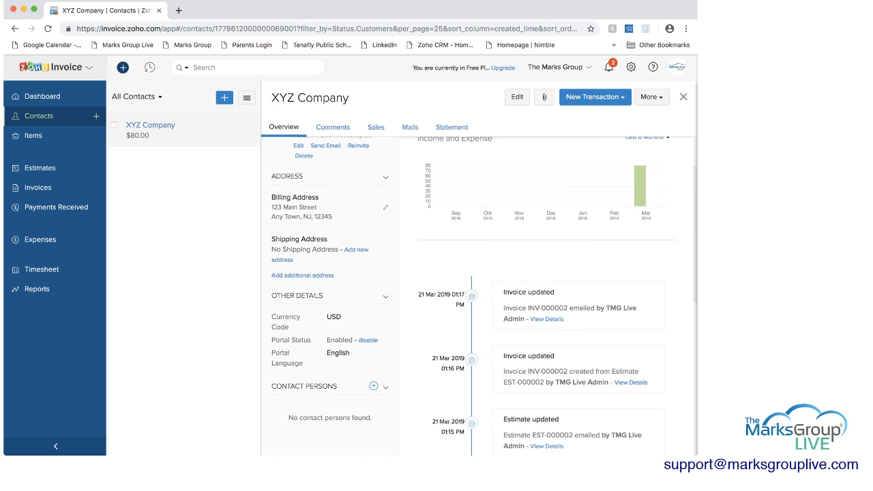
pyautogui.scroll(2, 478, 299)
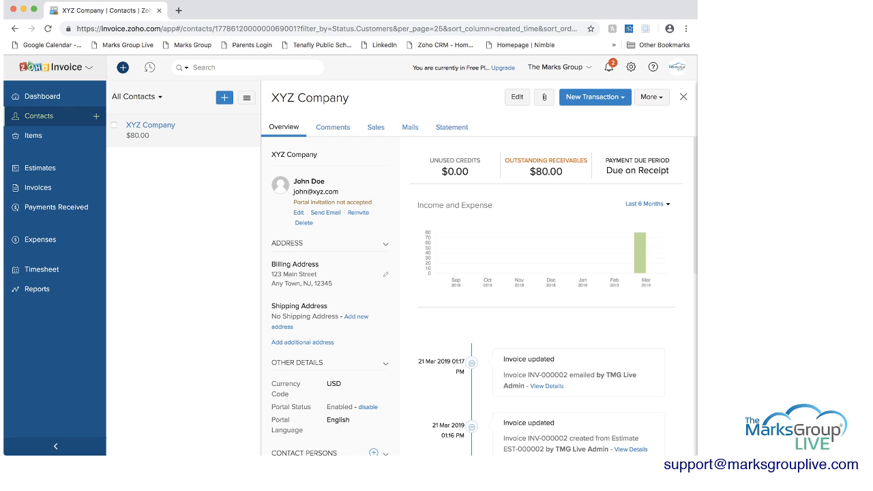
# - Look through the new transaction types and the additional actions available for XYZ Company without choosing any
pyautogui.click(595, 97)
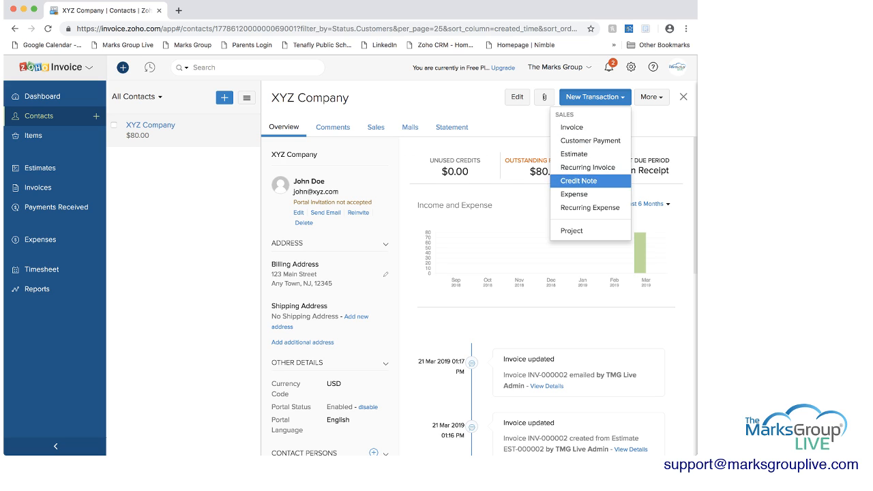
pyautogui.click(596, 97)
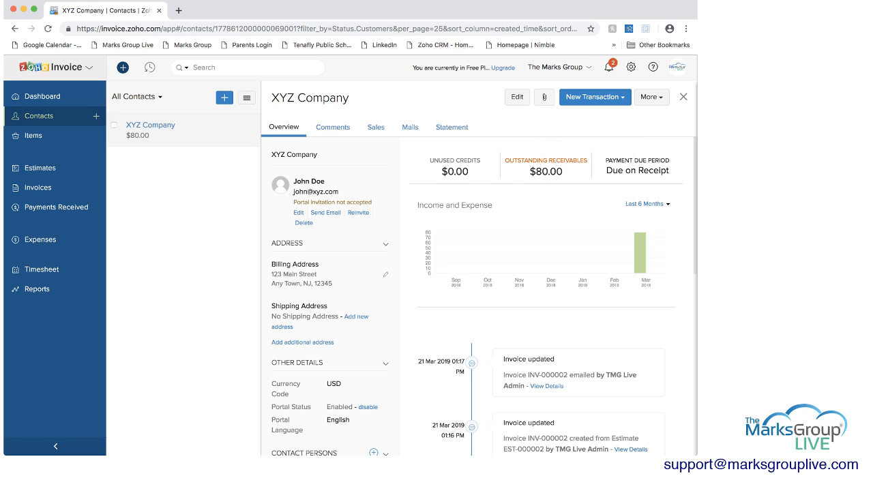
pyautogui.click(651, 97)
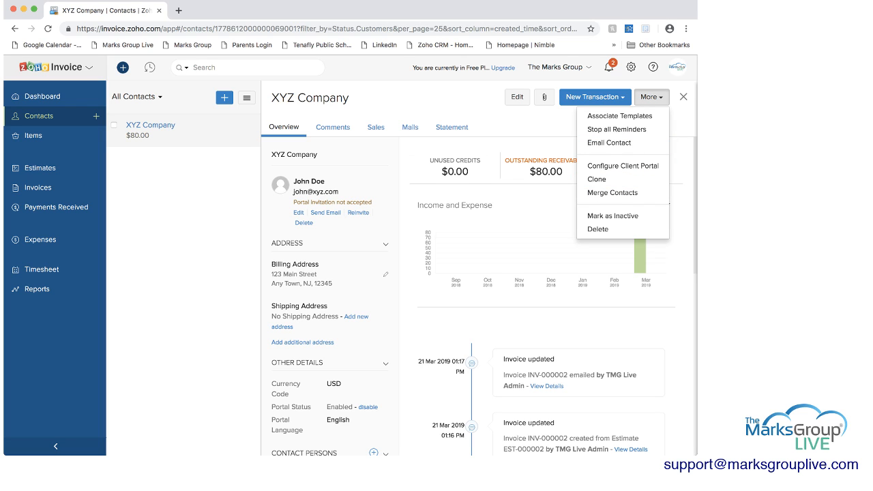
pyautogui.press('Escape')
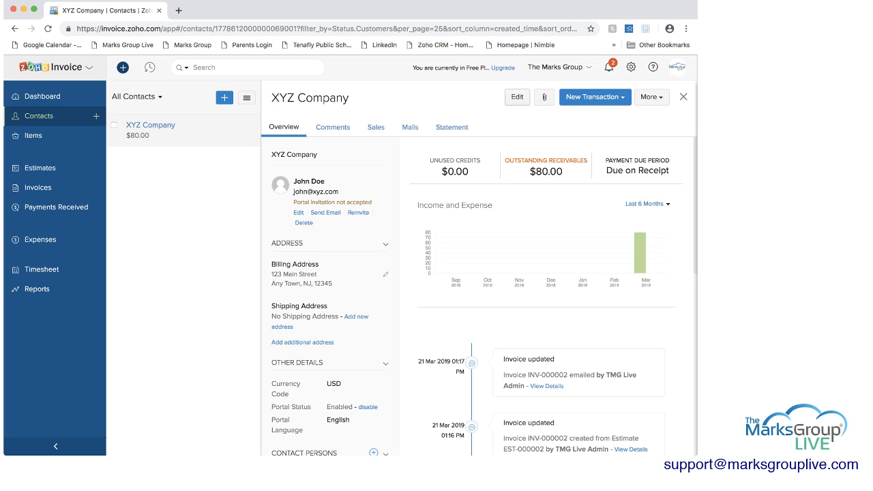
# - Open the comments section of the XYZ Company contact
pyautogui.click(333, 127)
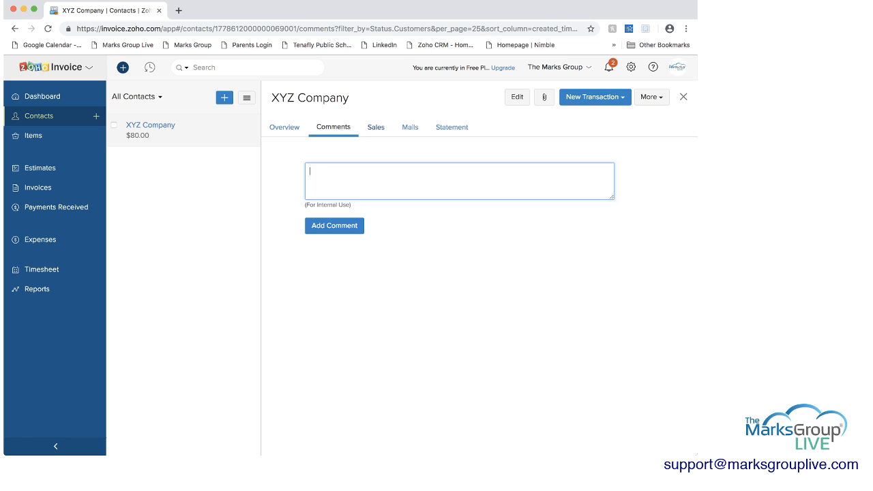
# - Review XYZ Company's sales transactions and mail history, and read its statement of accounts through to the balance due
pyautogui.click(376, 127)
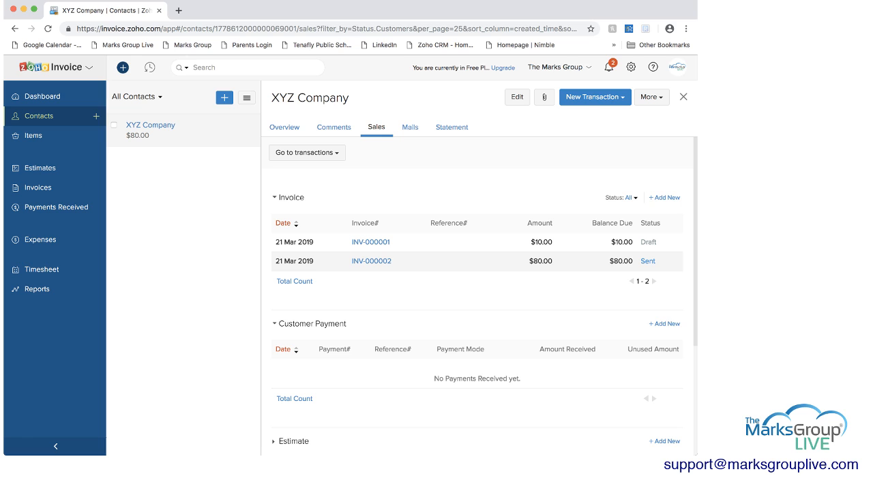
pyautogui.click(410, 128)
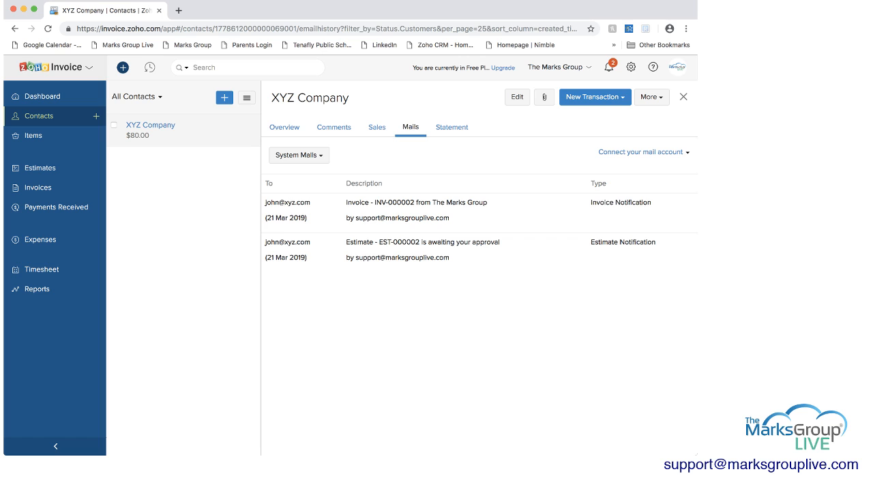
pyautogui.click(452, 128)
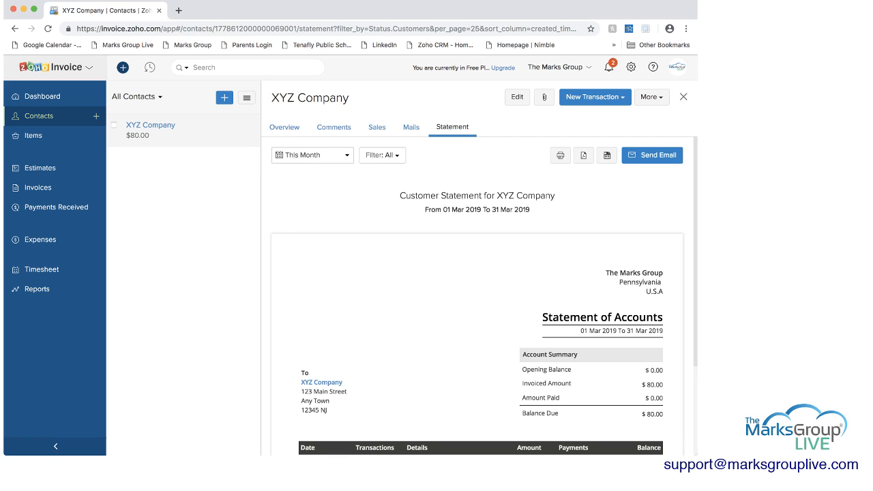
pyautogui.scroll(-3, 478, 296)
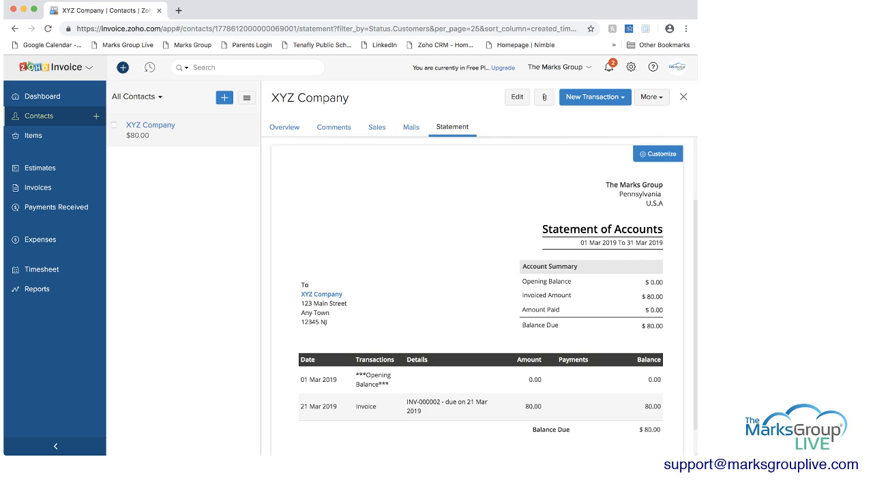
pyautogui.scroll(-1, 477, 296)
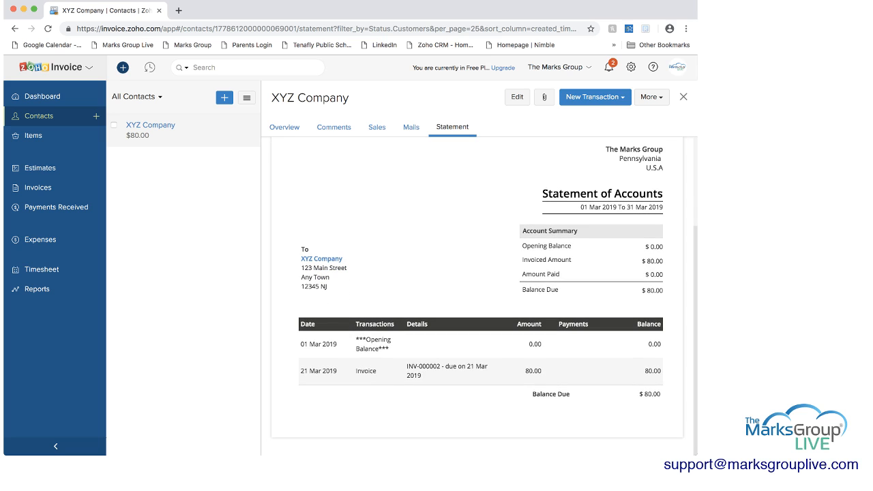
pyautogui.scroll(4, 478, 296)
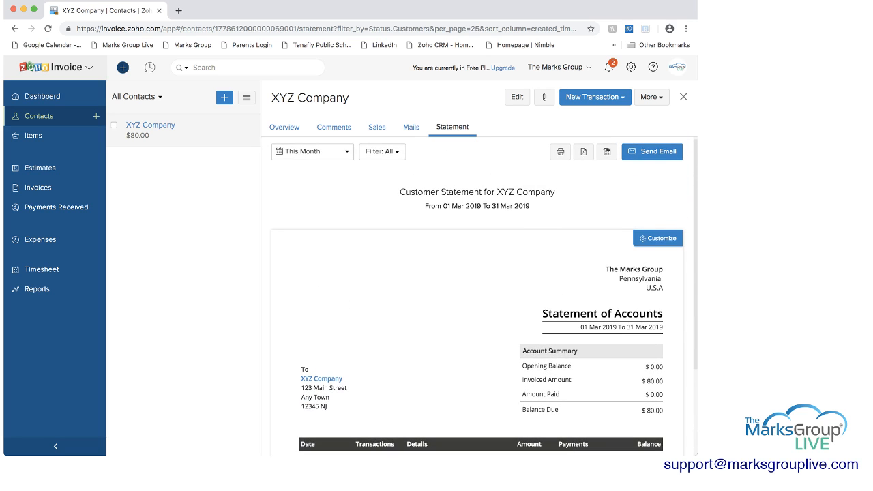
# - Open the template settings for the customer statement, read through the Standard Template preview and close it
pyautogui.click(659, 239)
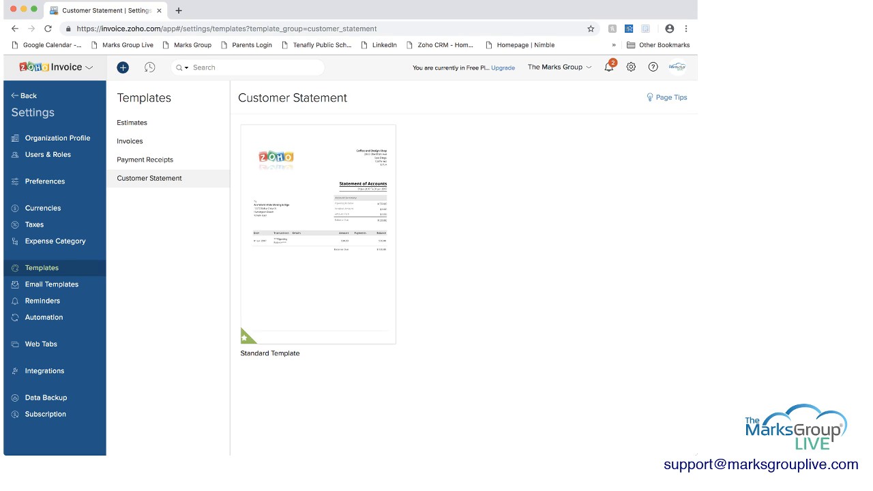
pyautogui.moveTo(317, 234)
pyautogui.click(332, 330)
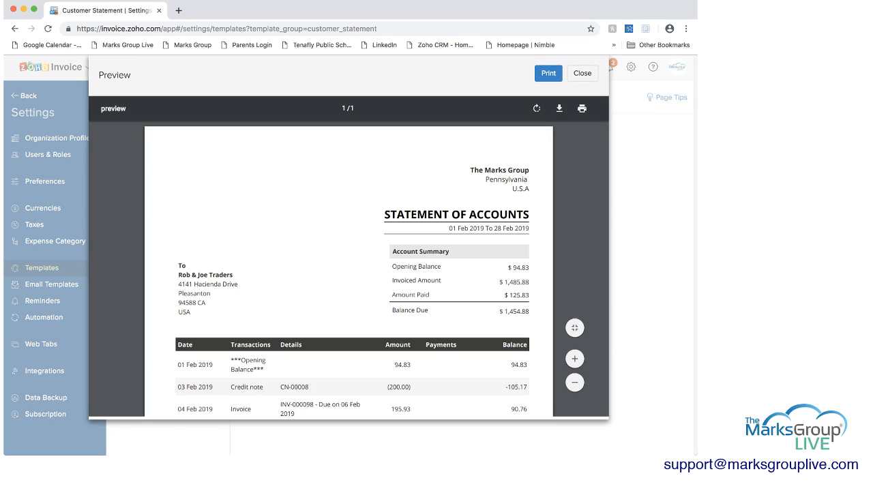
pyautogui.scroll(-3, 348, 273)
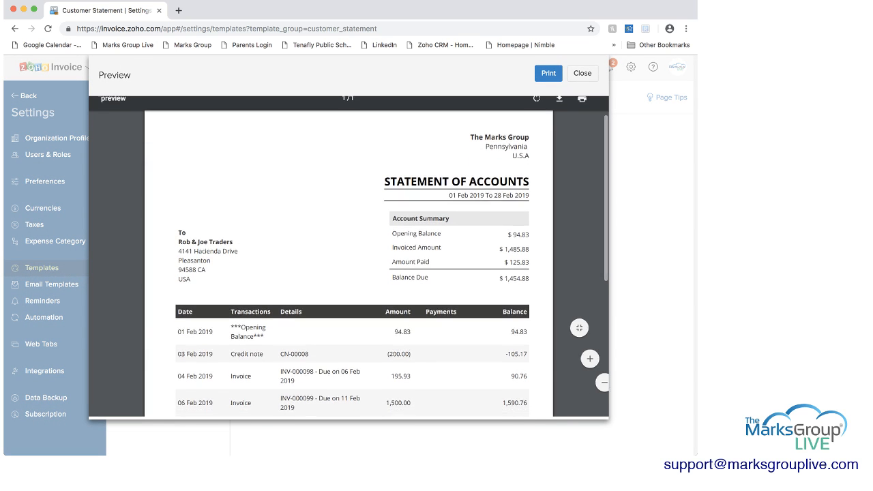
pyautogui.scroll(-6, 349, 273)
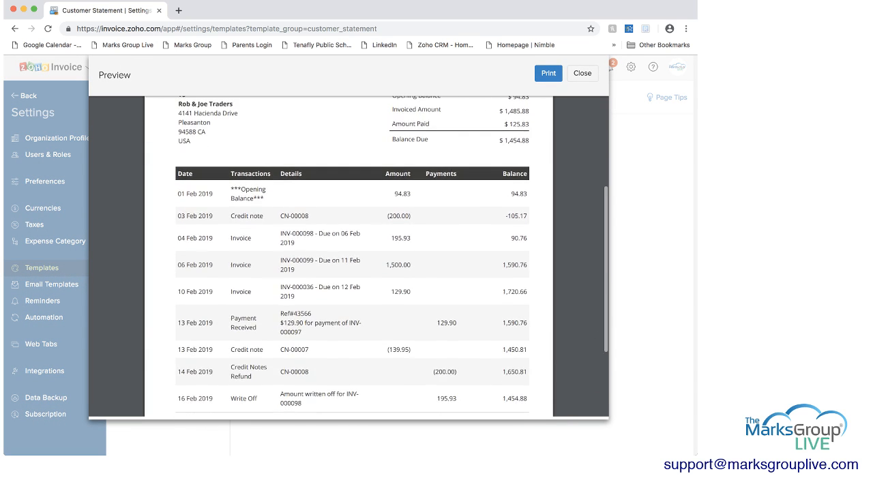
pyautogui.scroll(-5, 348, 273)
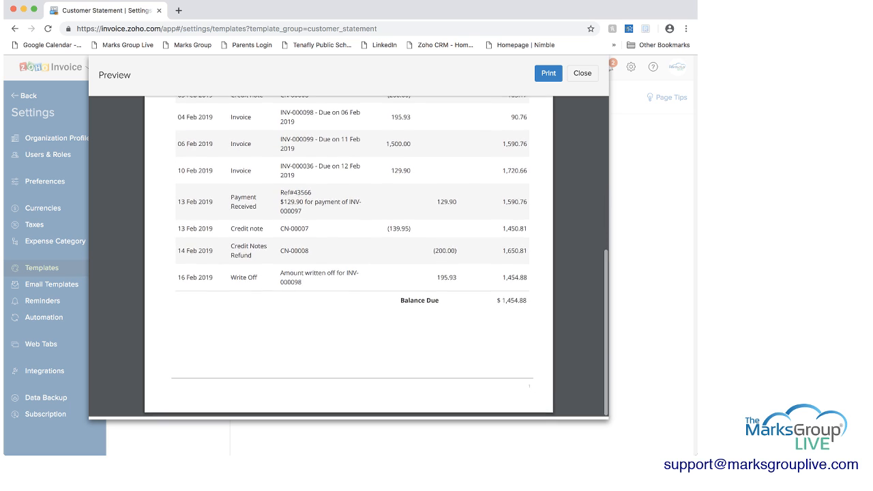
pyautogui.scroll(14, 349, 273)
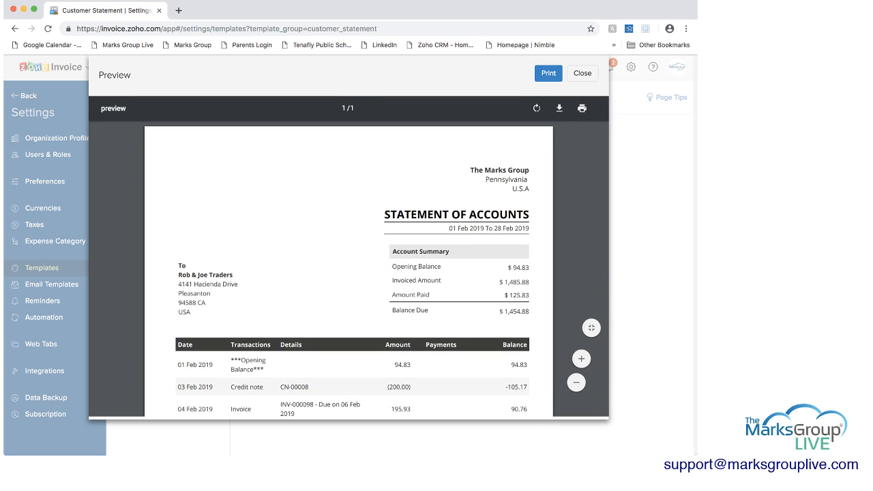
pyautogui.click(583, 73)
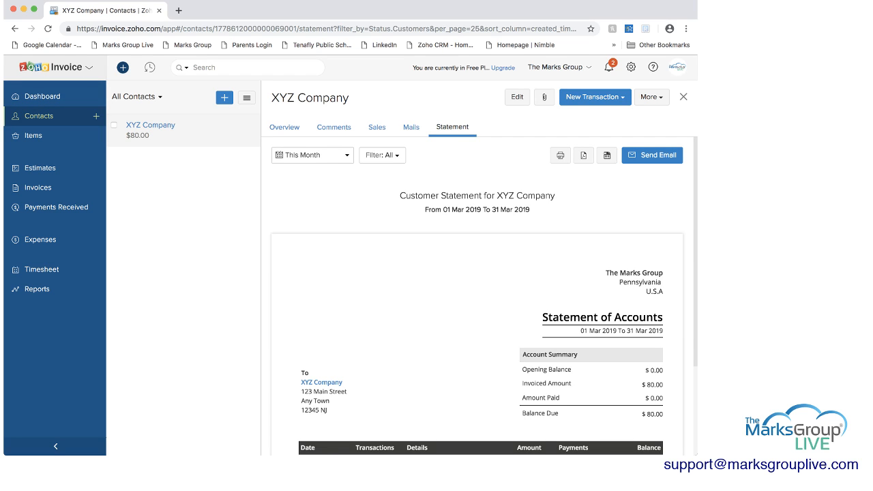
# - Open a blank new contact form and look through its primary contact fields and other details
pyautogui.click(224, 98)
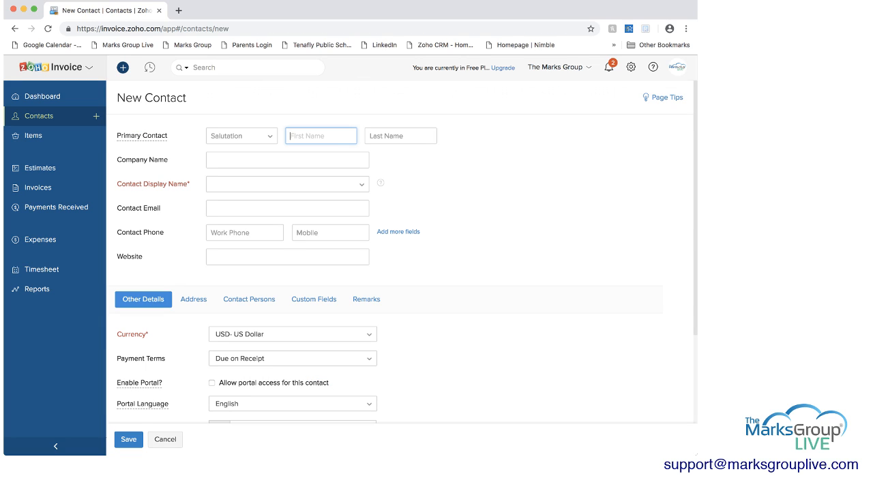
pyautogui.scroll(-1, 406, 251)
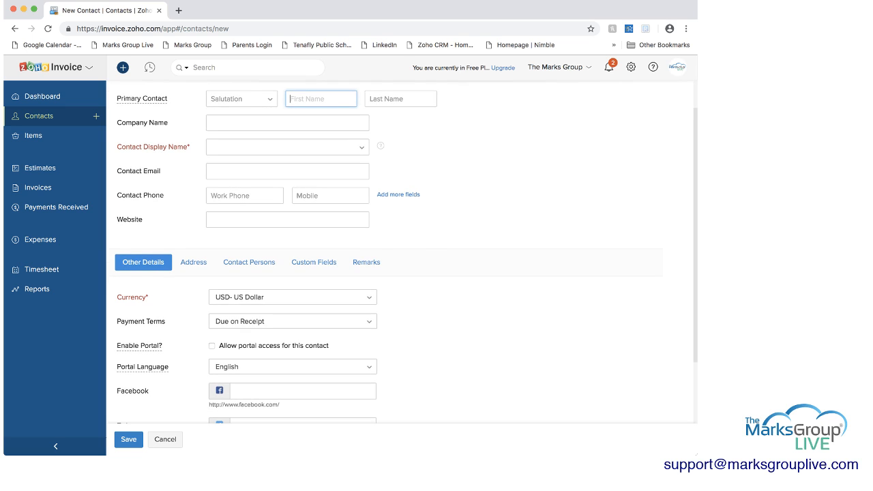
pyautogui.scroll(-3, 406, 252)
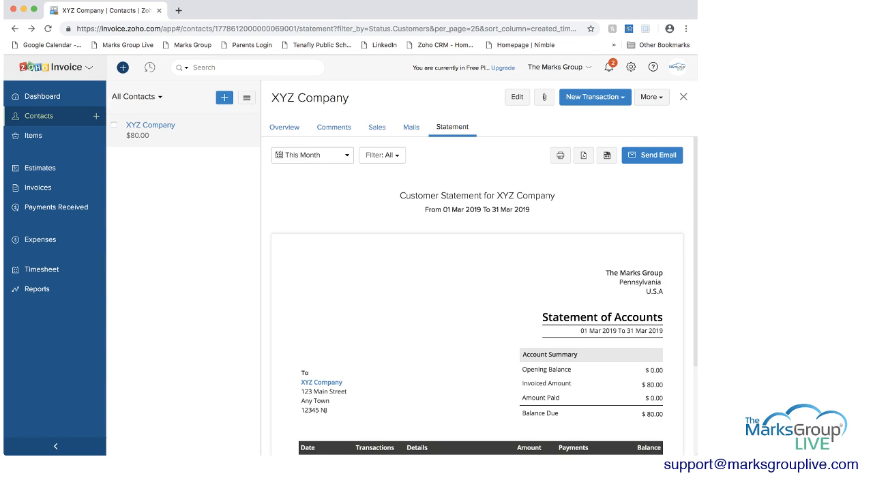
# - Examine the Widget item's unit options and Goods and Service types, plus the blank new item form, without saving anything
pyautogui.click(34, 136)
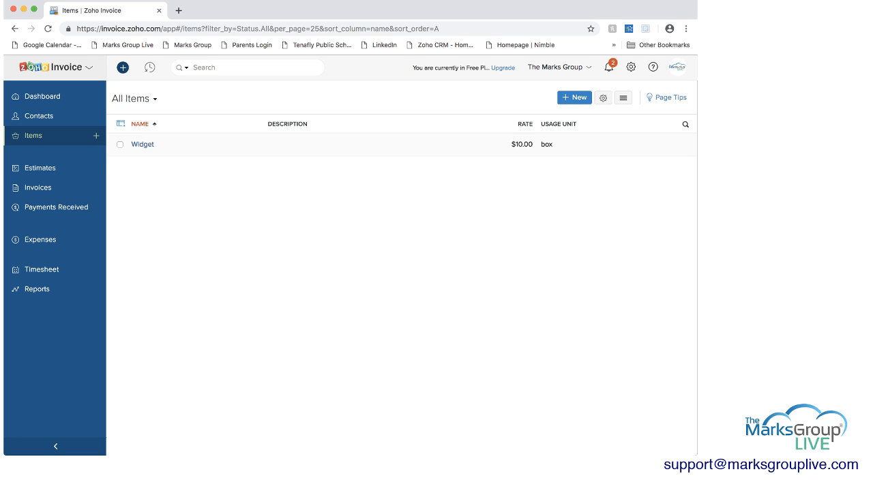
pyautogui.click(143, 144)
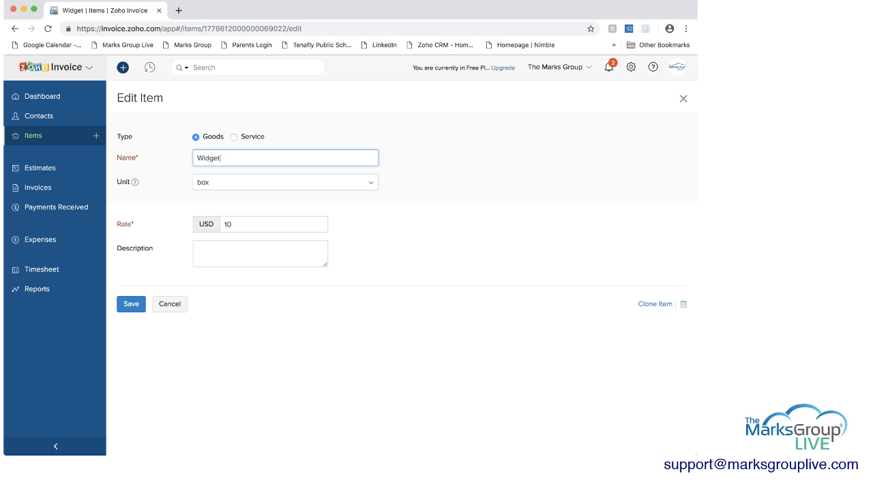
pyautogui.click(285, 182)
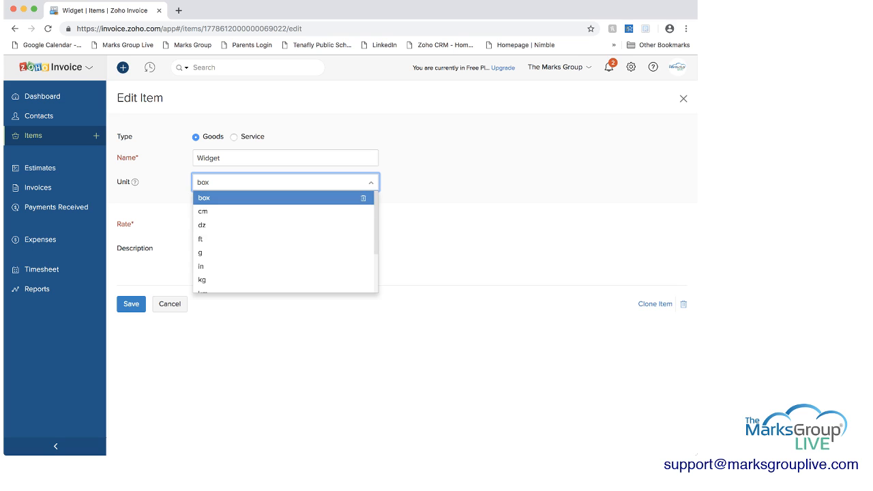
pyautogui.click(285, 198)
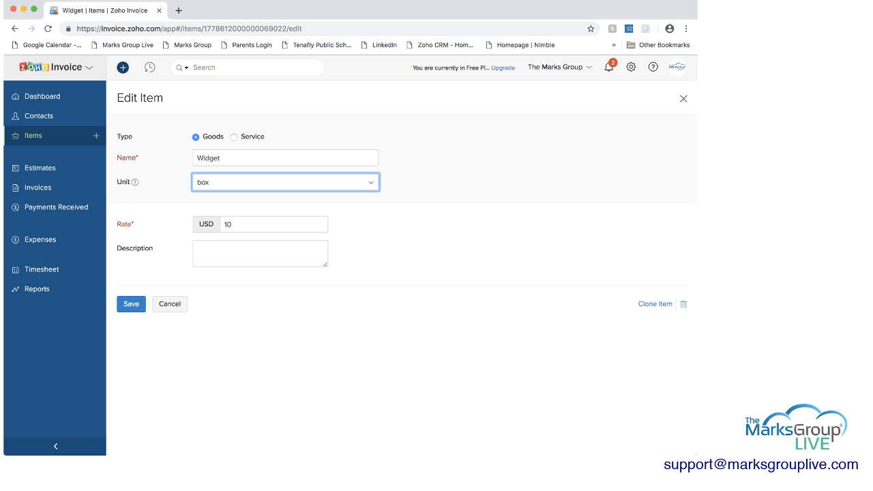
pyautogui.click(234, 137)
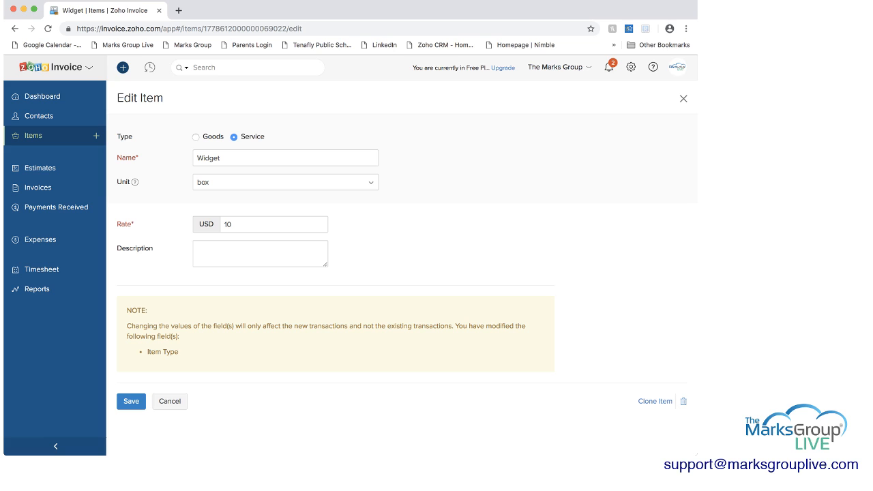
pyautogui.click(195, 138)
pyautogui.click(169, 401)
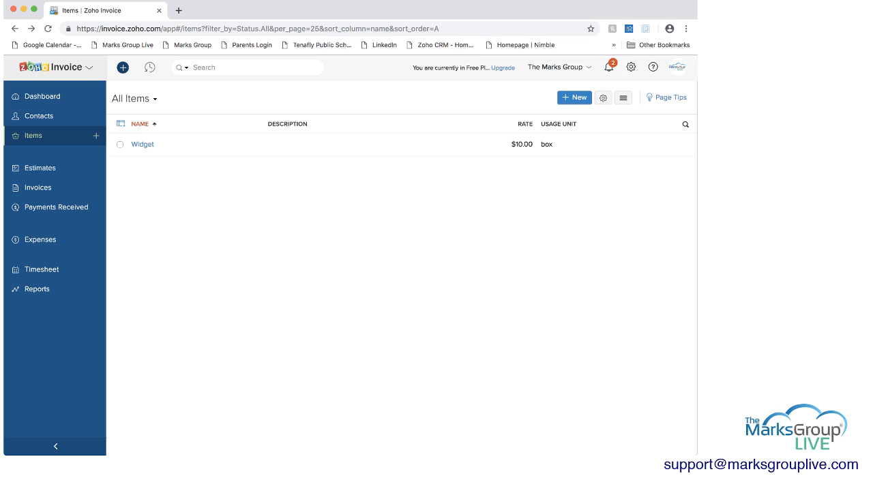
pyautogui.click(574, 98)
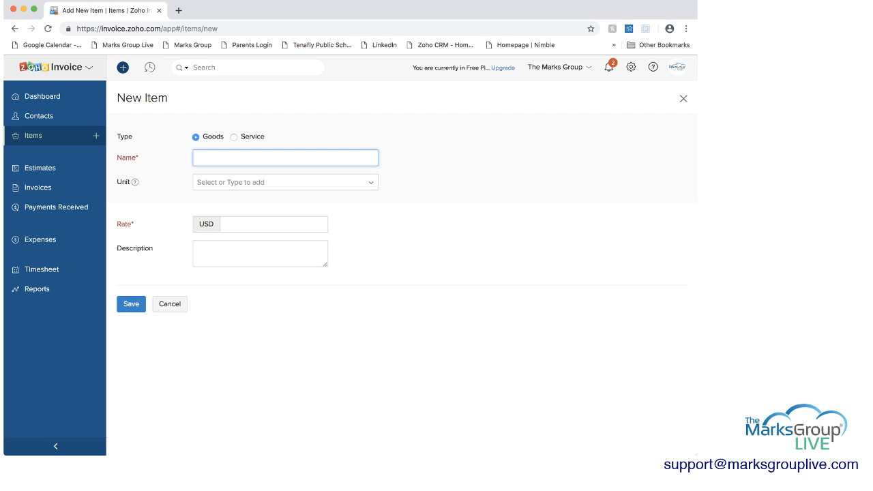
pyautogui.click(683, 98)
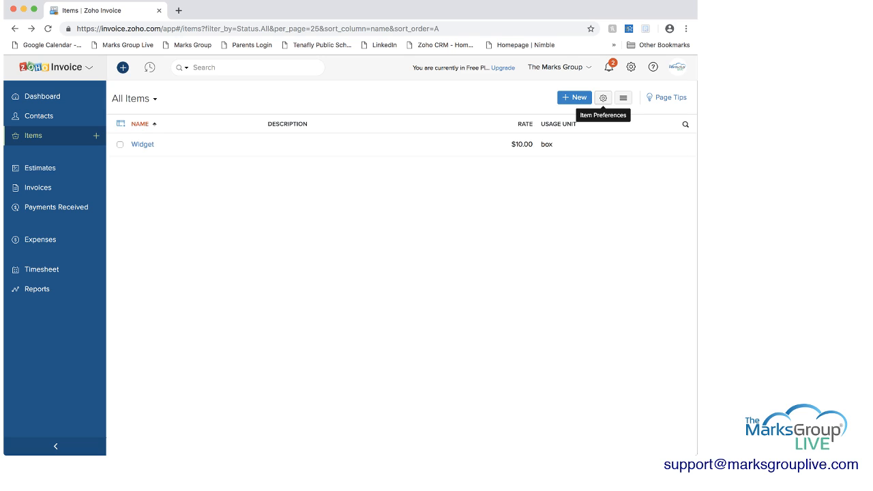
# - Set the decimal rate for item quantity to 0 in the item preferences, save it and return to the items list
pyautogui.click(603, 98)
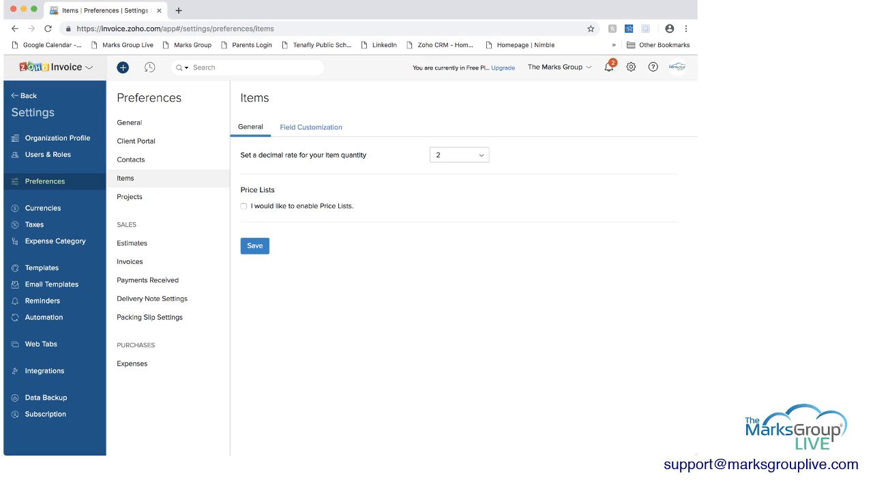
pyautogui.click(460, 155)
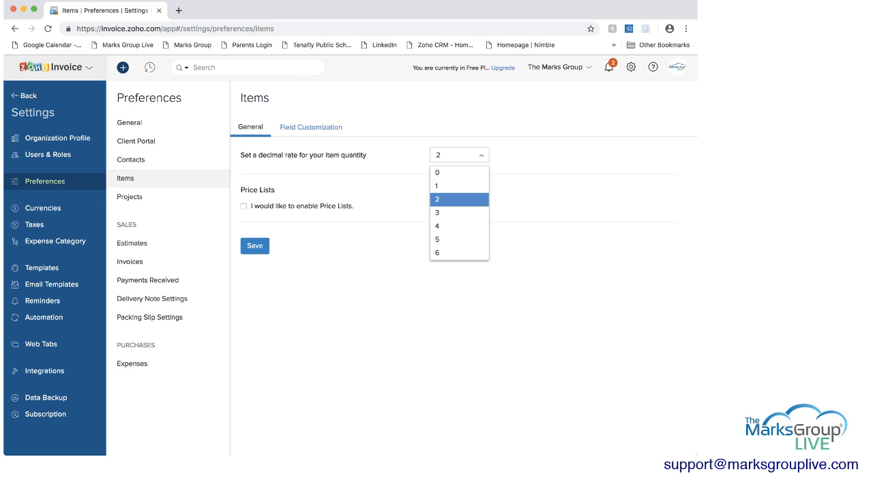
pyautogui.click(460, 155)
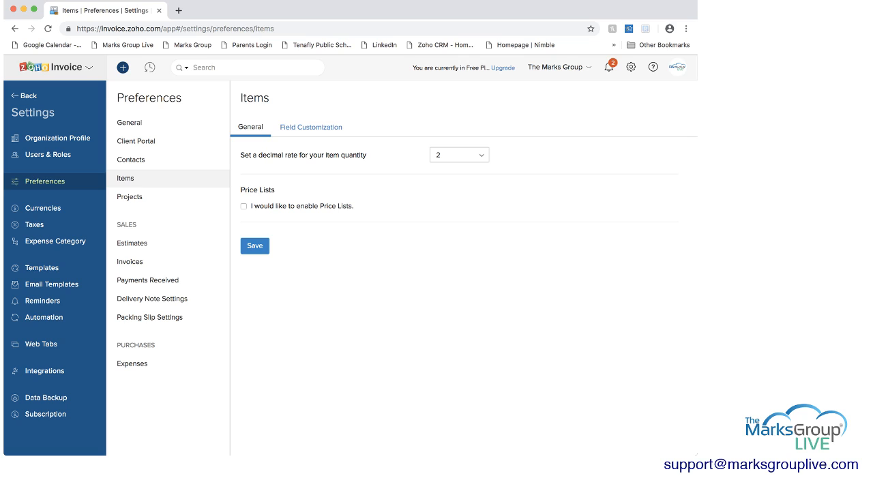
pyautogui.click(460, 155)
pyautogui.click(450, 172)
pyautogui.click(255, 246)
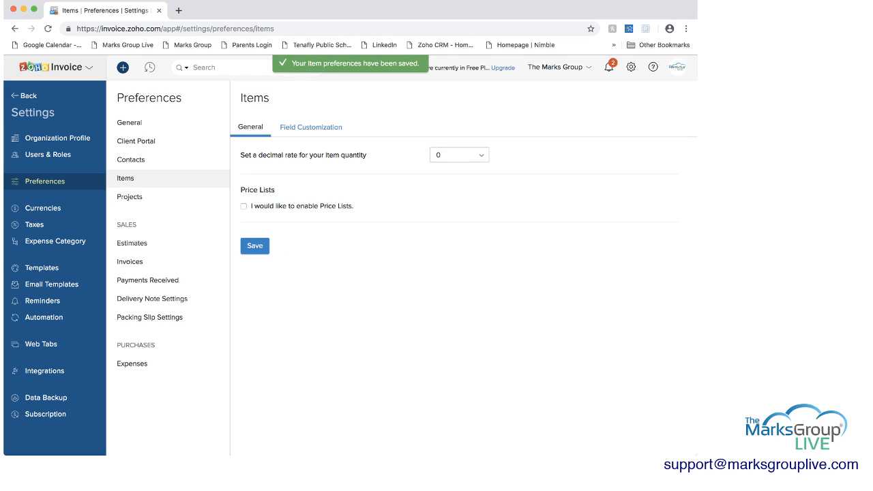
pyautogui.click(25, 96)
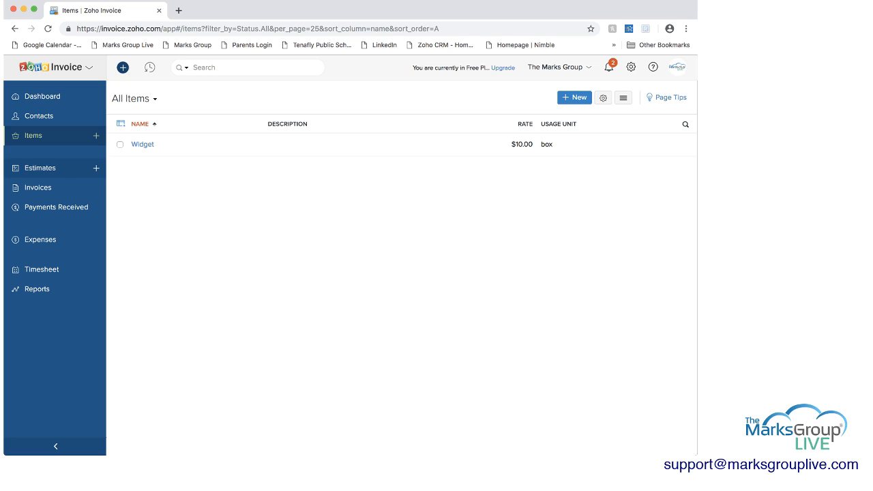
# - Open XYZ Company's $100.00 estimate, read through the document and show its template customization options
pyautogui.click(40, 168)
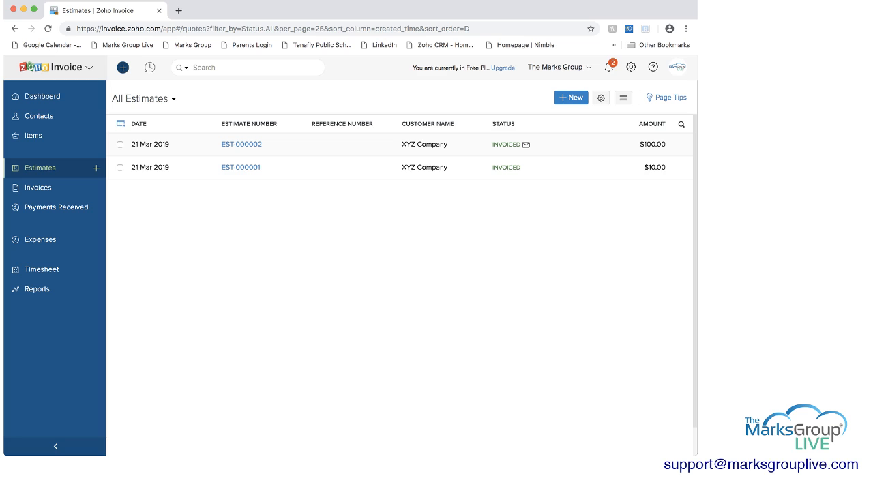
pyautogui.click(242, 144)
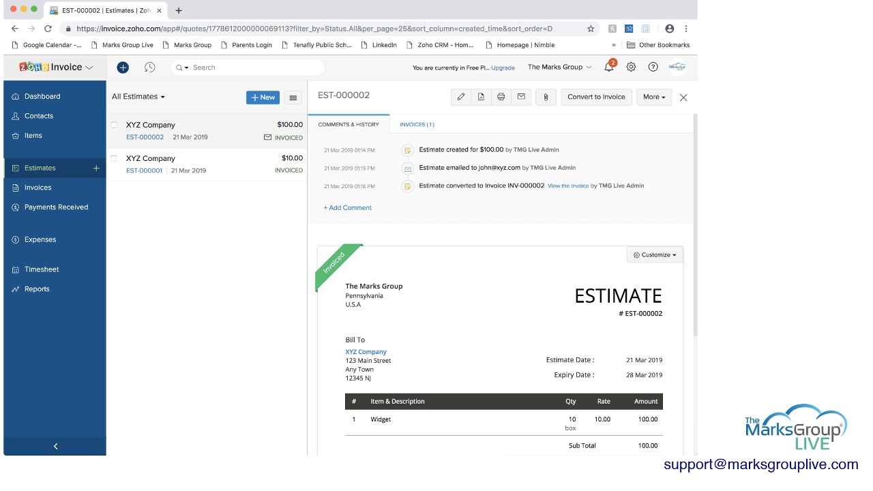
pyautogui.scroll(-2, 502, 284)
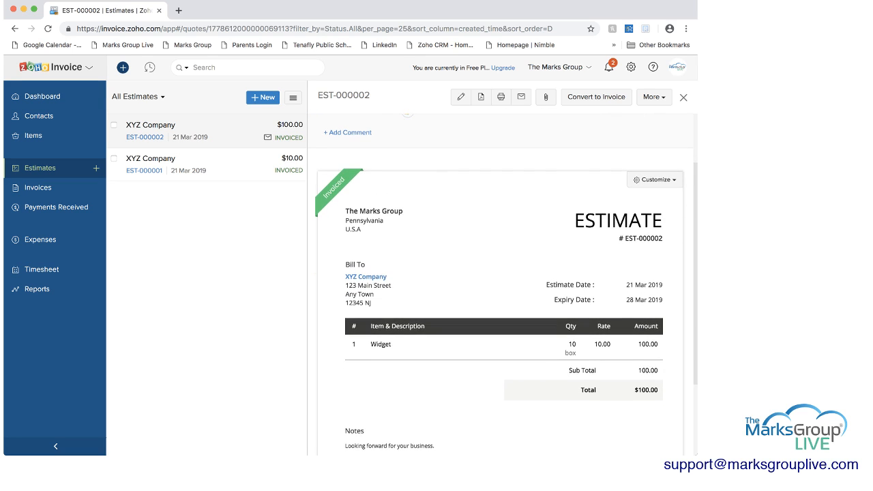
pyautogui.scroll(-3, 507, 286)
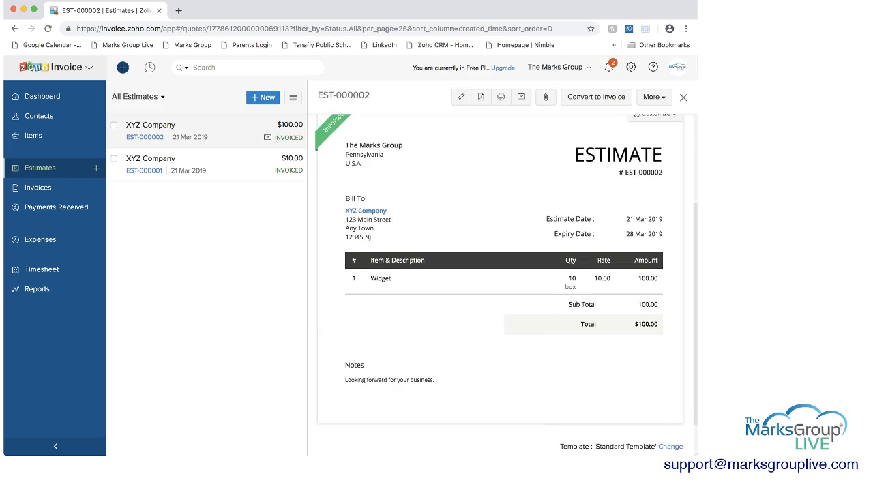
pyautogui.scroll(3, 506, 285)
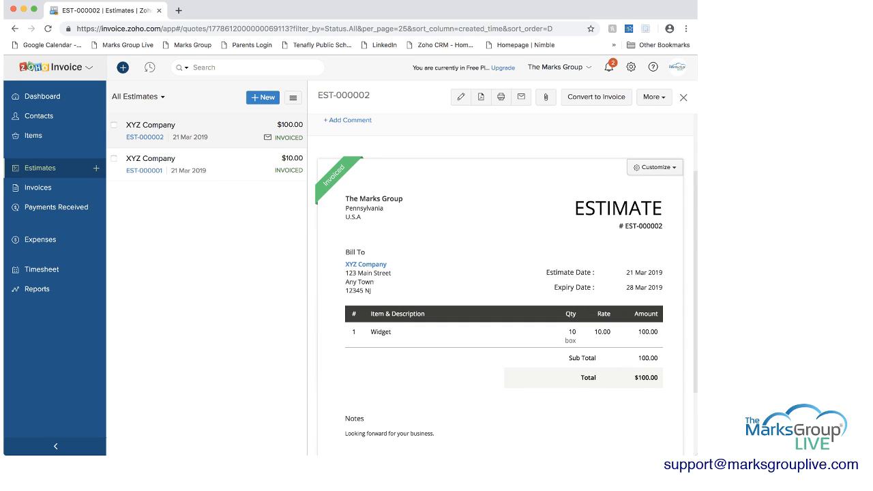
pyautogui.click(655, 168)
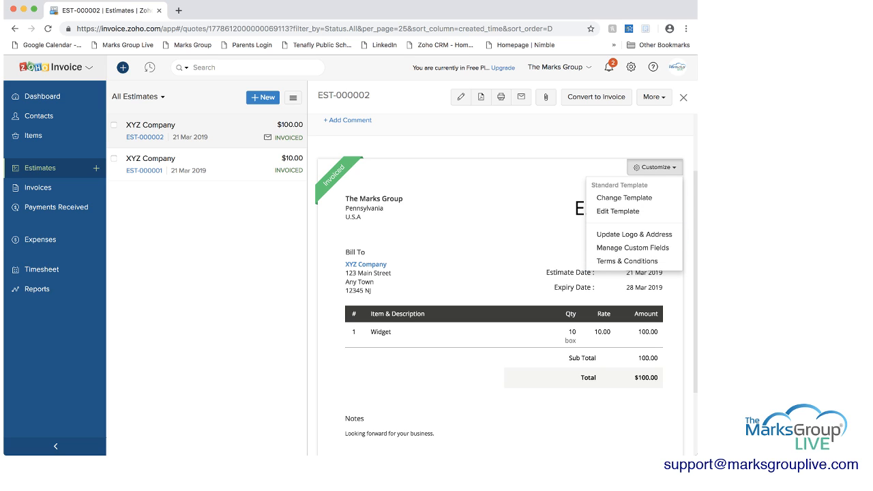
# - Read the rest of the $100.00 estimate and check its invoice conversion prompt without invoicing it again
pyautogui.press('Escape')
pyautogui.scroll(-1, 506, 285)
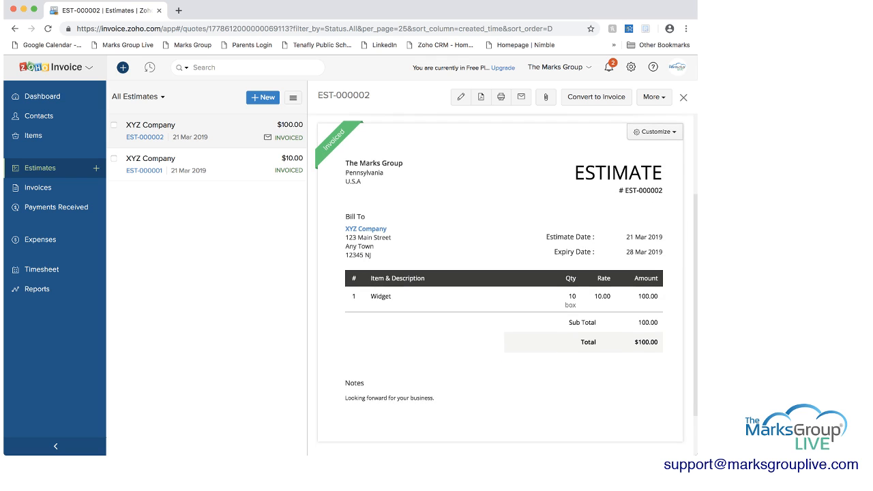
pyautogui.scroll(-2, 507, 285)
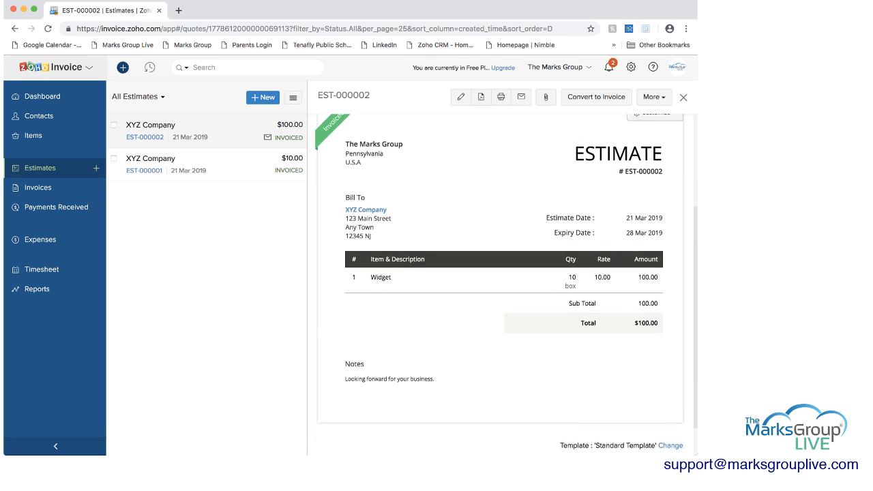
pyautogui.scroll(3, 506, 286)
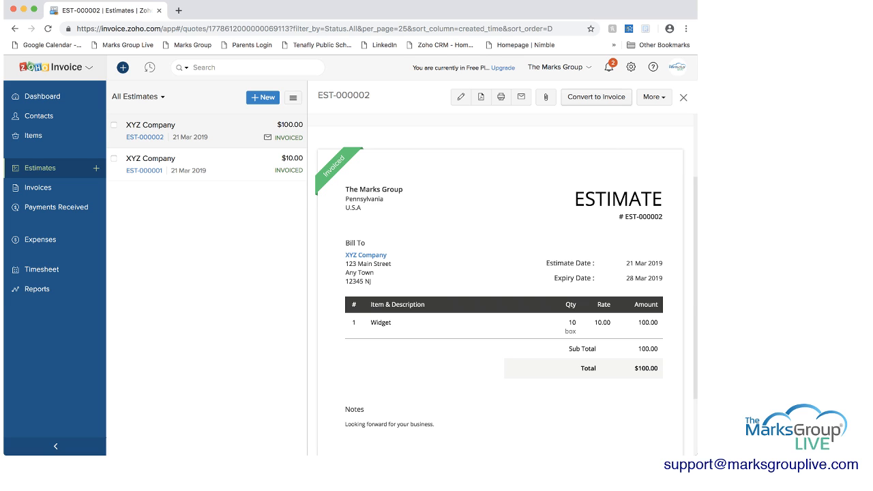
pyautogui.click(596, 96)
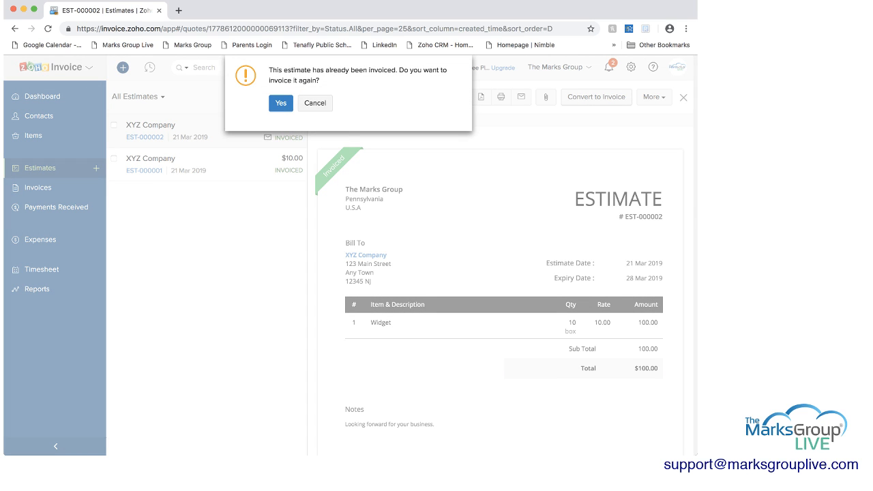
pyautogui.click(315, 103)
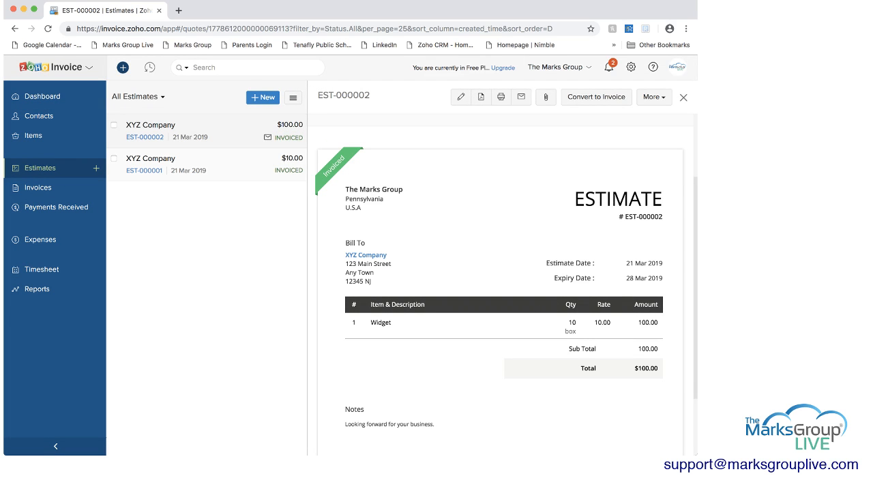
# - Read through XYZ Company's $10.00 estimate and view the invoice it was converted to
pyautogui.click(151, 164)
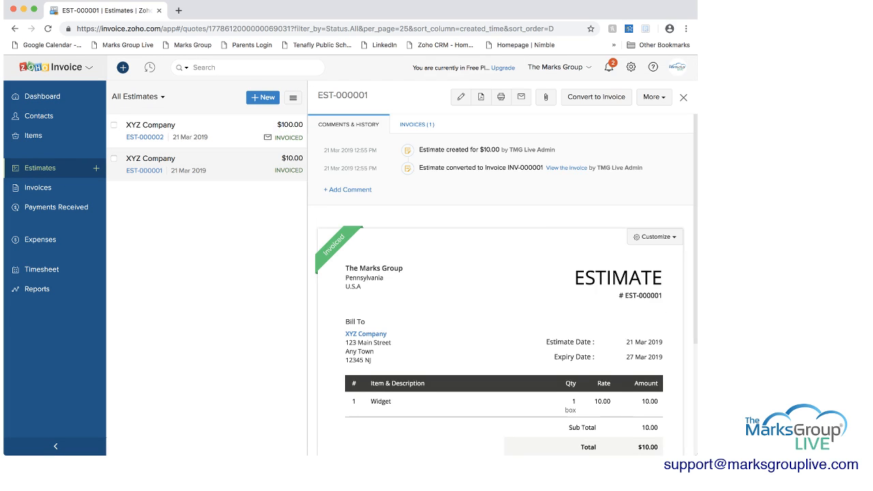
pyautogui.scroll(-3, 502, 285)
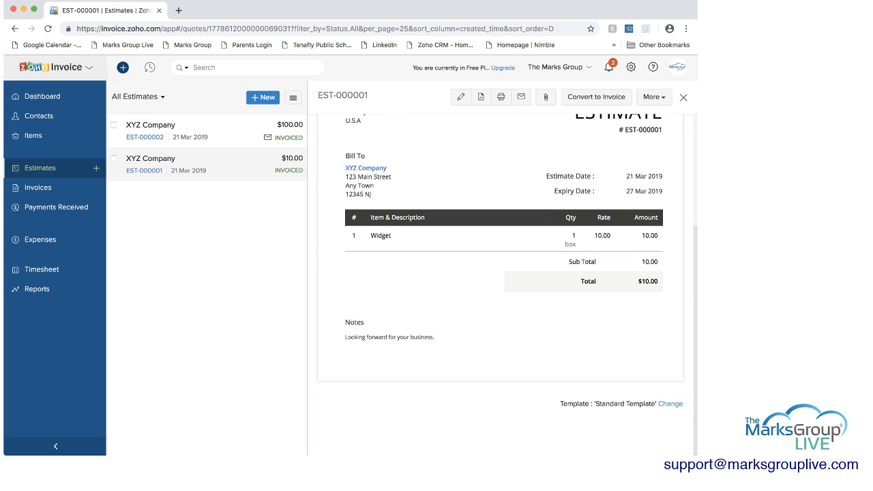
pyautogui.scroll(3, 502, 284)
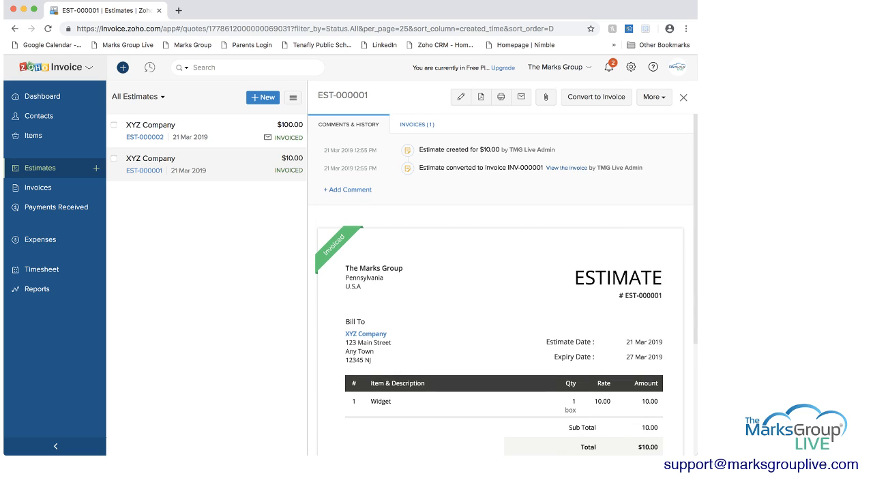
pyautogui.click(566, 167)
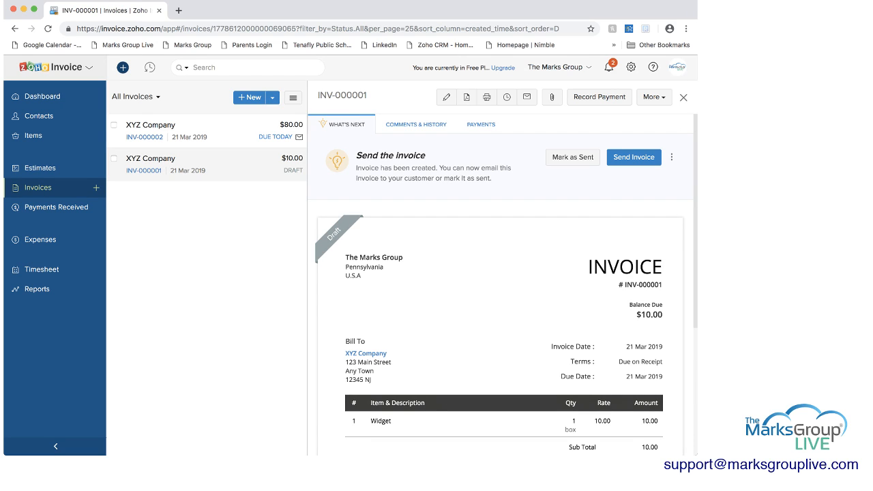
# - Return to the list of all estimates and look over its view filter and its preferences and custom field options
pyautogui.click(40, 168)
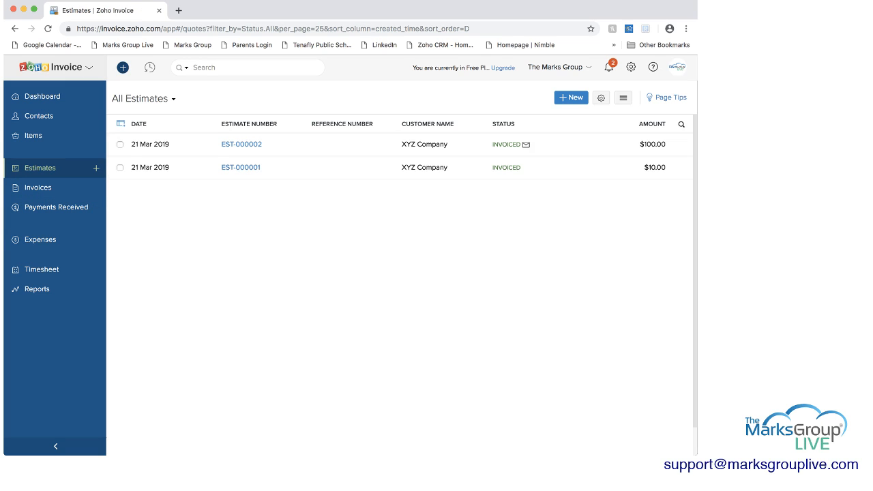
pyautogui.click(174, 99)
pyautogui.click(174, 99)
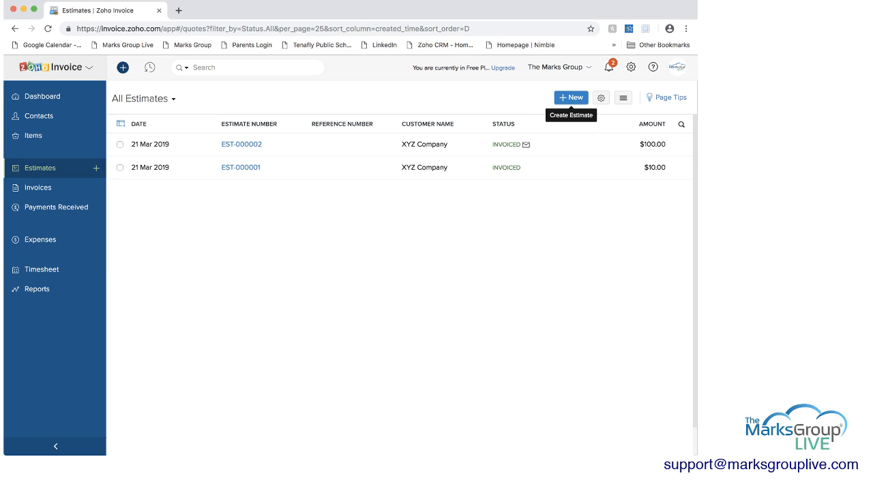
pyautogui.click(601, 97)
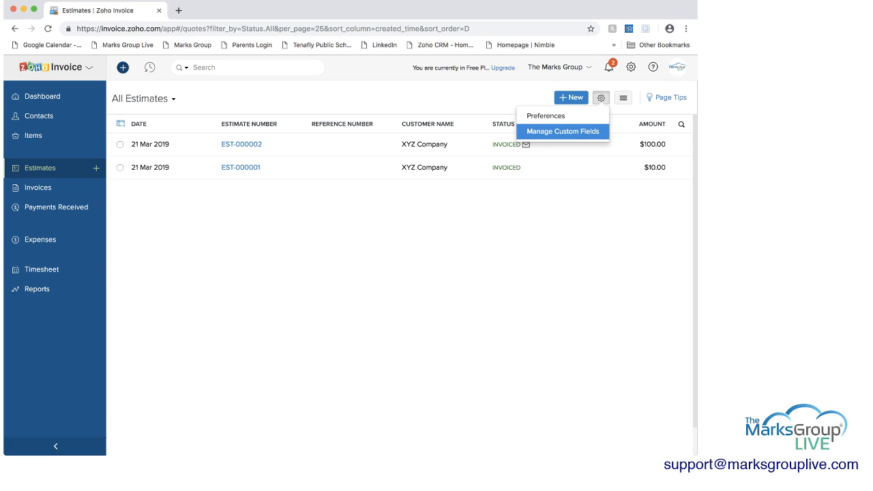
pyautogui.click(436, 232)
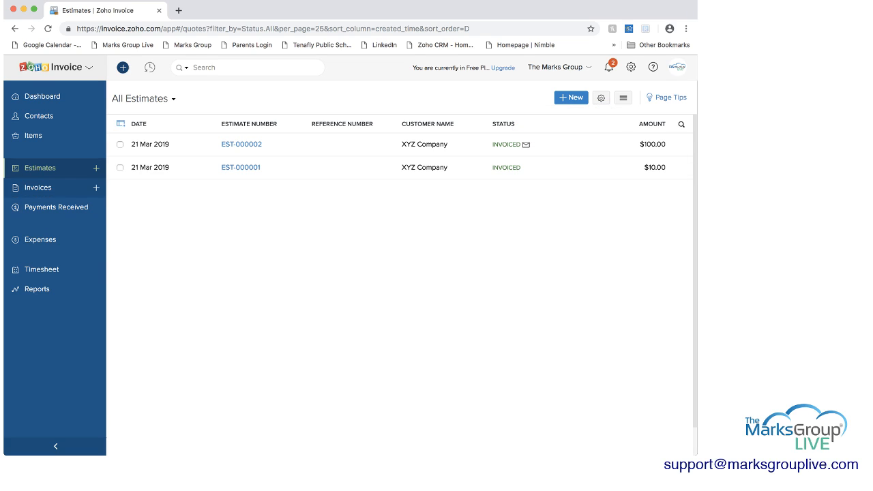
# - Open XYZ Company's $80.00 invoice from the invoices list and read through the document
pyautogui.click(38, 188)
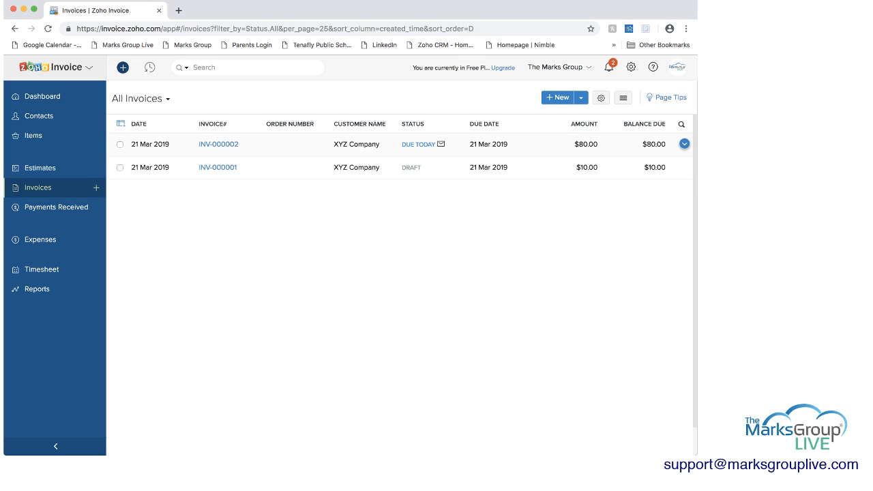
pyautogui.click(218, 145)
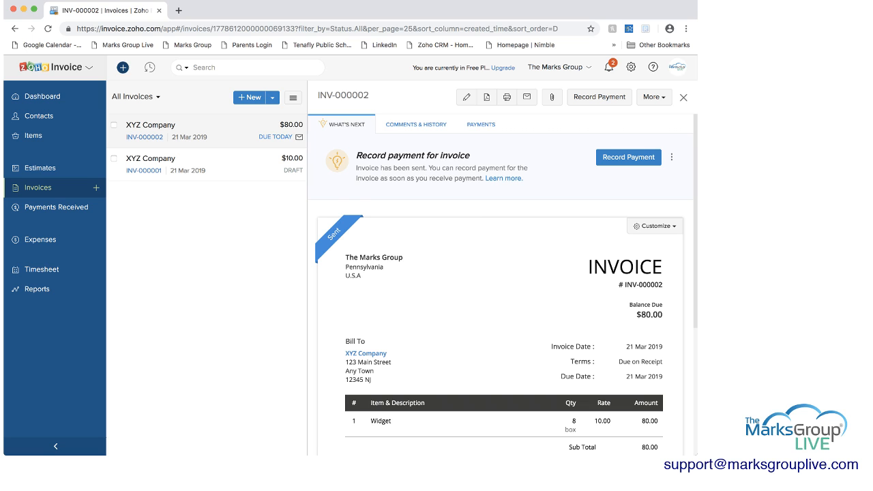
pyautogui.scroll(-5, 503, 284)
pyautogui.scroll(-3, 502, 284)
pyautogui.scroll(8, 502, 285)
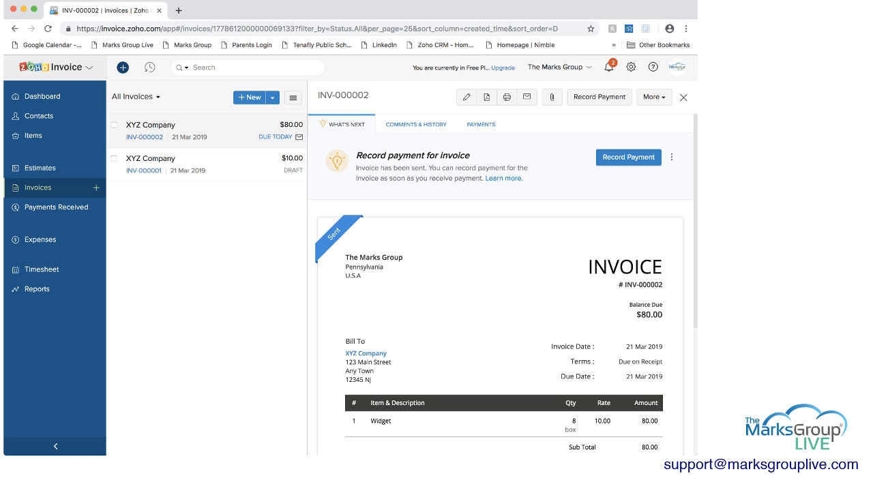
# - Examine the payment recording form for the $80.00 invoice, cancel it and review the invoice document again
pyautogui.click(628, 157)
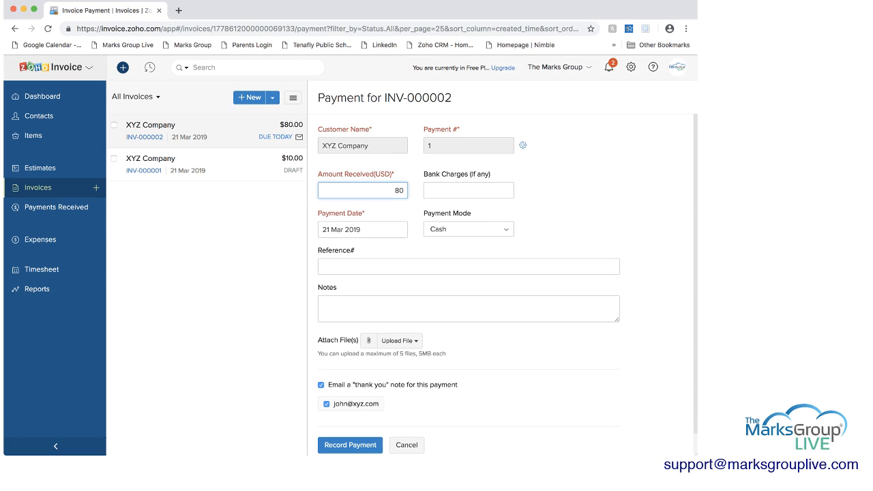
pyautogui.scroll(-1, 469, 273)
pyautogui.click(406, 442)
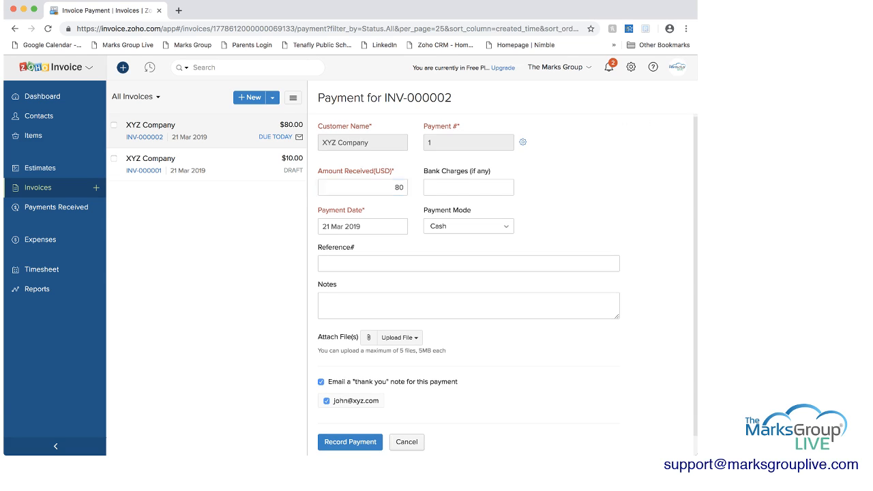
pyautogui.scroll(-3, 501, 285)
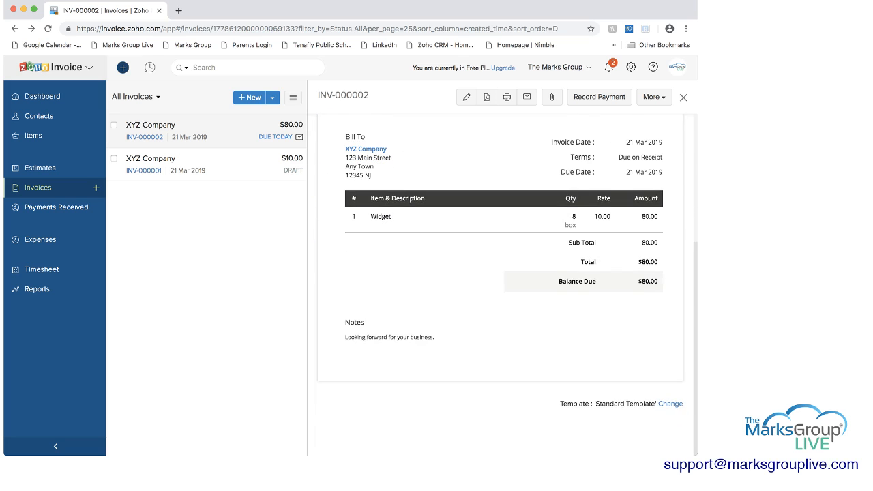
pyautogui.scroll(2, 502, 285)
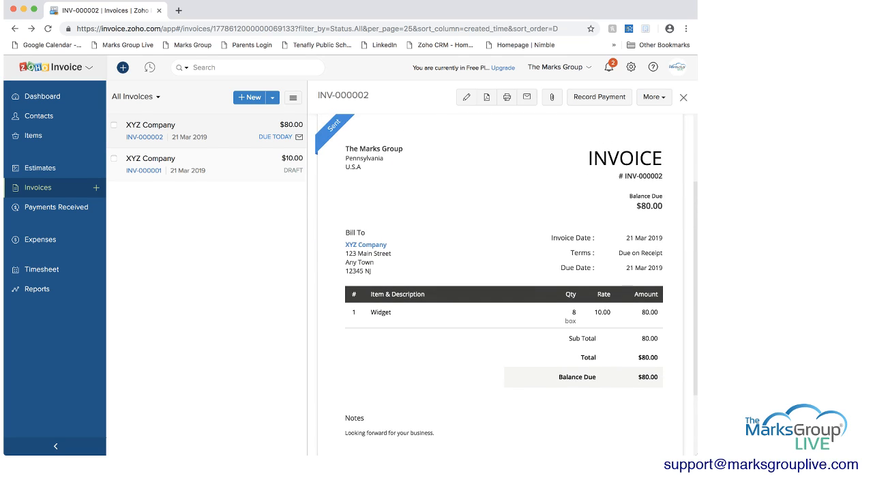
# - Open XYZ Company's $10.00 draft invoice for editing and check the customer details, then close them
pyautogui.click(185, 165)
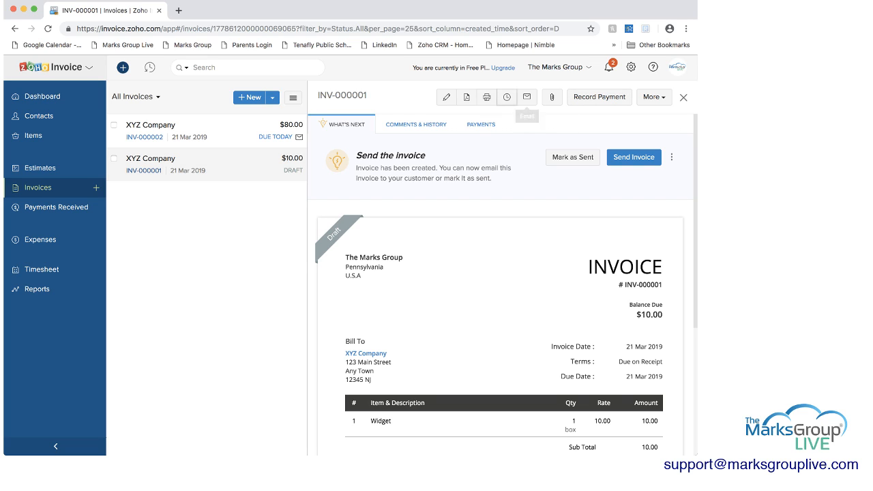
pyautogui.click(446, 97)
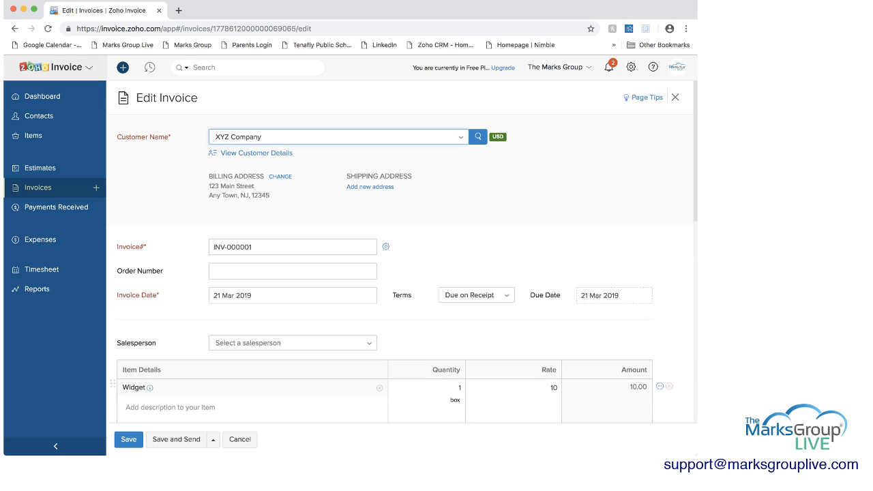
pyautogui.click(257, 153)
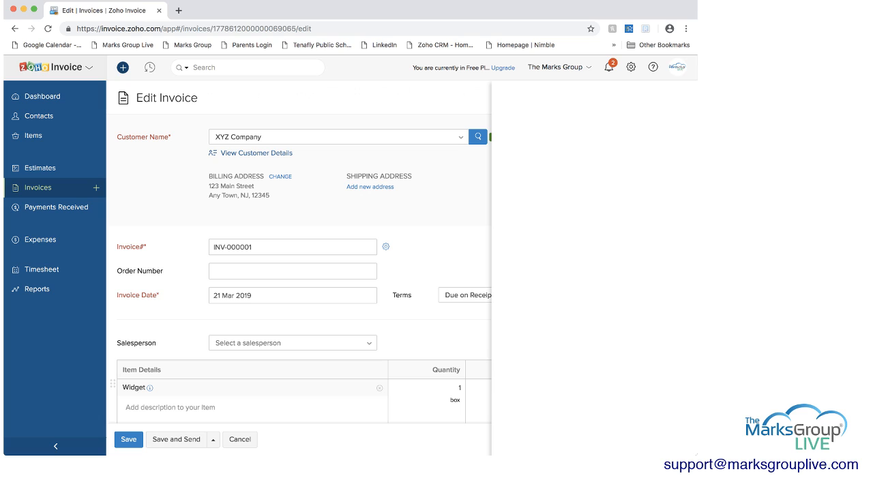
pyautogui.scroll(-1, 299, 252)
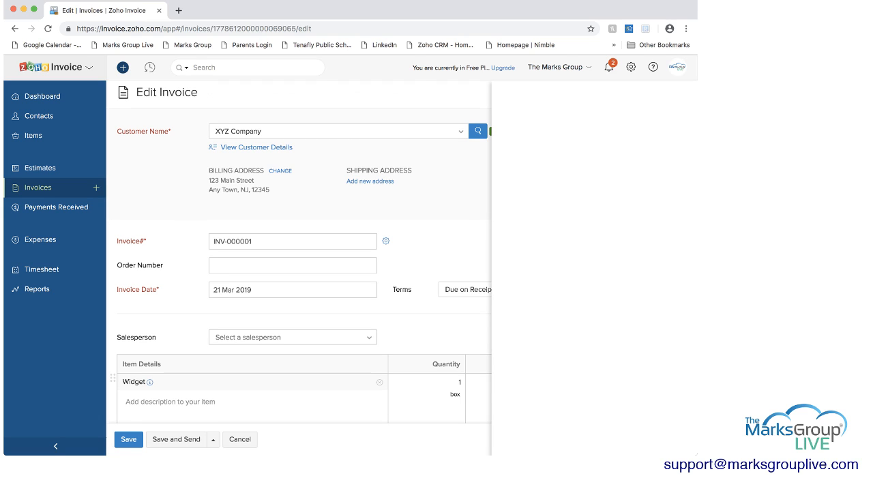
pyautogui.click(55, 136)
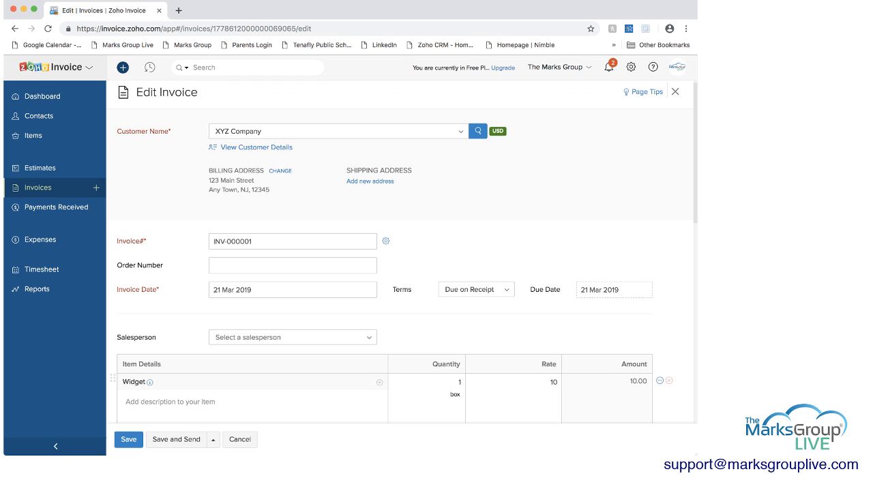
# - Examine the automatic and manual invoice numbering options, including prefix and next number, without saving a change
pyautogui.click(386, 241)
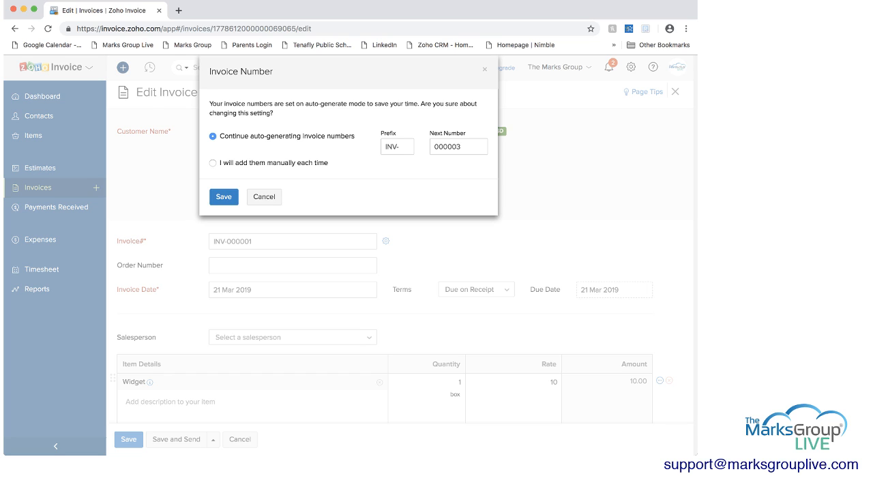
pyautogui.click(400, 146)
pyautogui.click(213, 163)
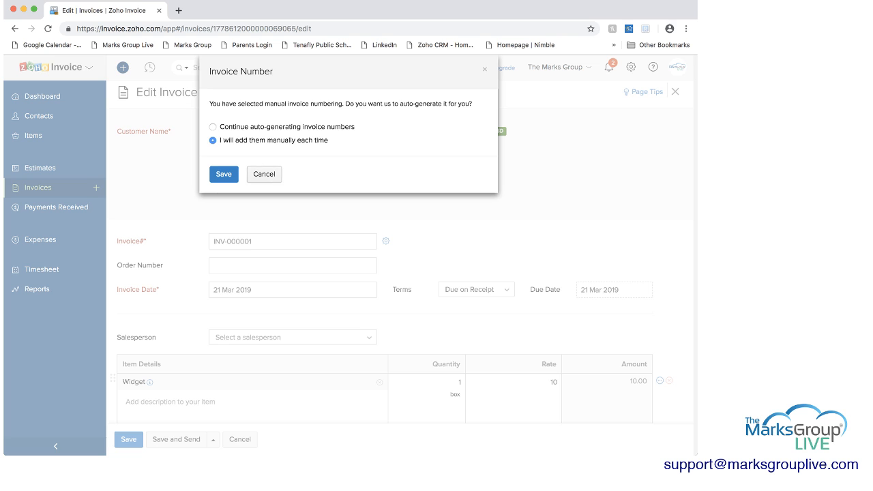
pyautogui.click(264, 174)
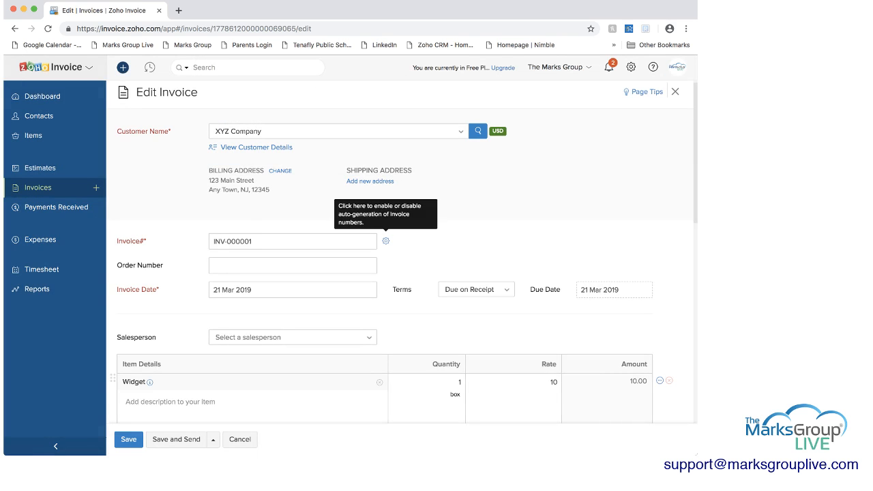
pyautogui.click(385, 241)
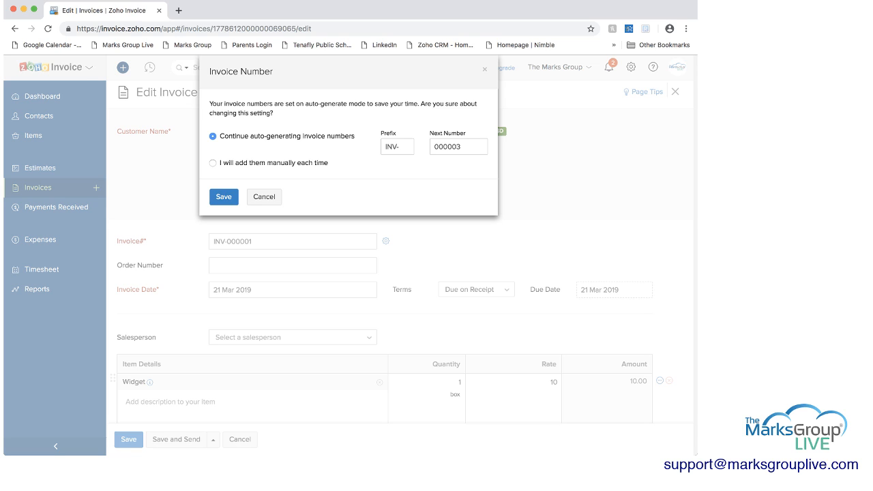
pyautogui.click(264, 196)
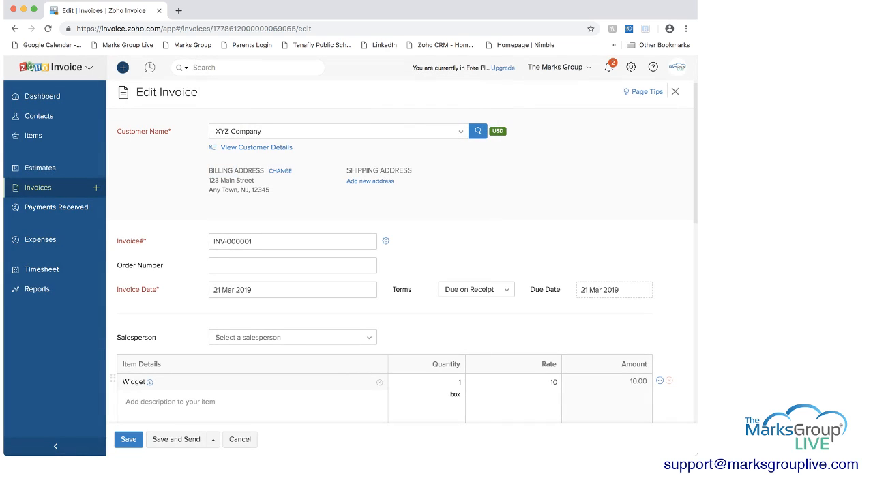
# - Look through the draft invoice's date calendar, payment terms choices and due date calendar
pyautogui.click(272, 290)
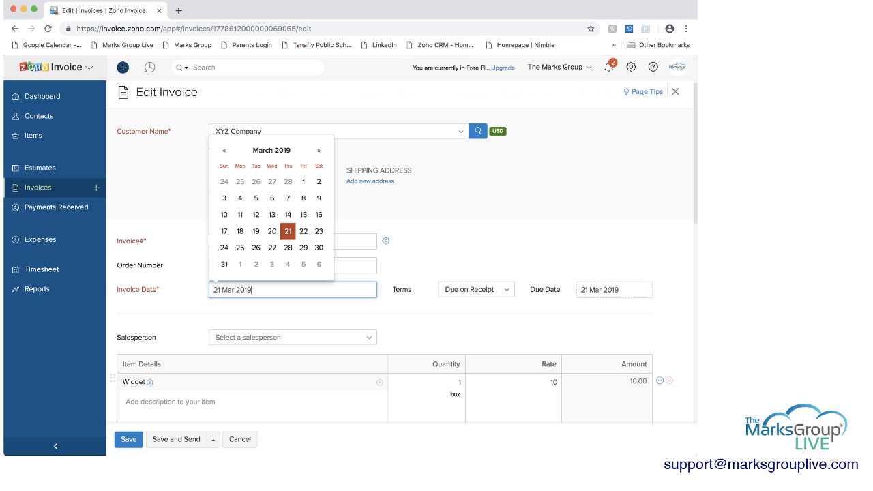
pyautogui.click(476, 290)
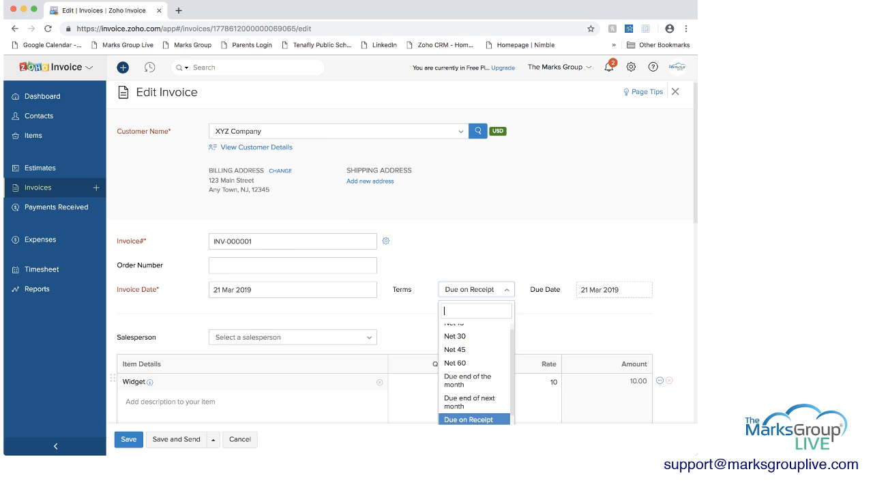
pyautogui.scroll(3, 474, 333)
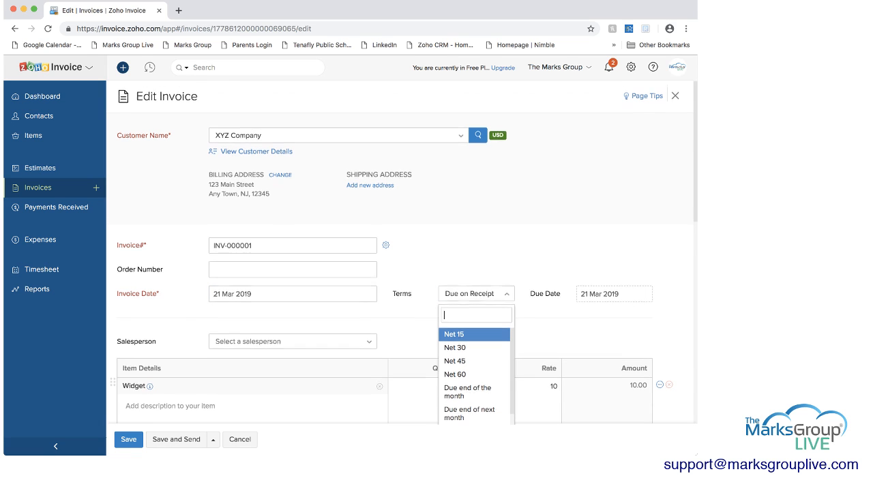
pyautogui.scroll(-3, 474, 320)
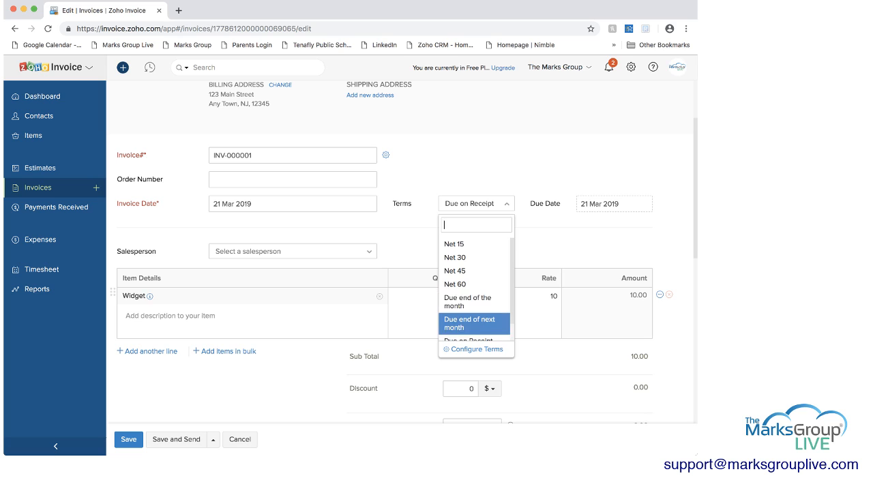
pyautogui.click(614, 204)
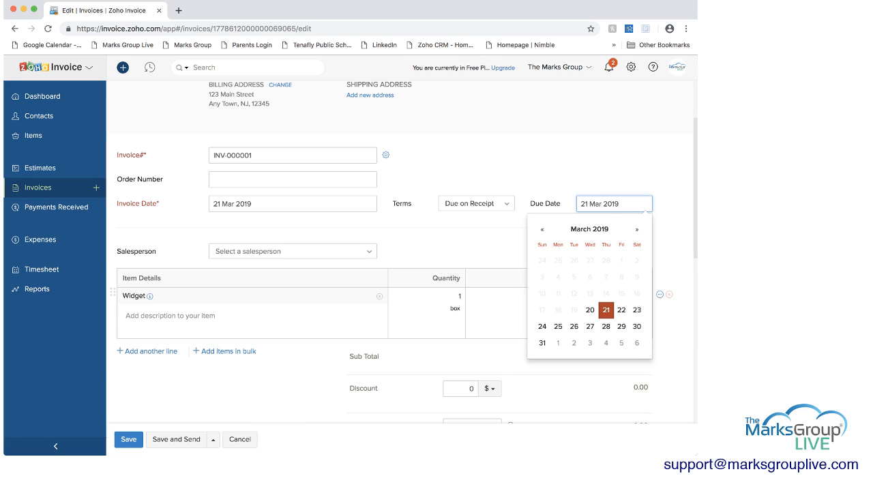
# - Keep 21 Mar 2019 as the due date and add a second invoice line with a new goods item, Large Widget, unit box, rate 20 USD
pyautogui.click(606, 310)
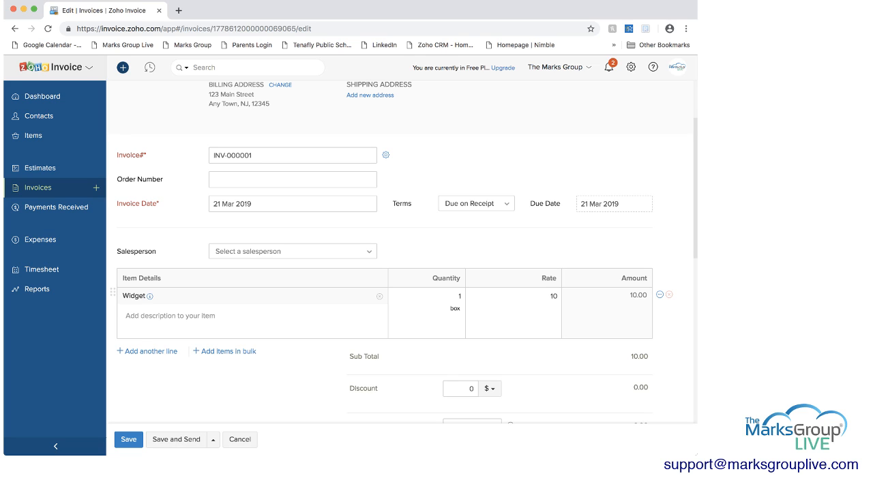
pyautogui.click(147, 351)
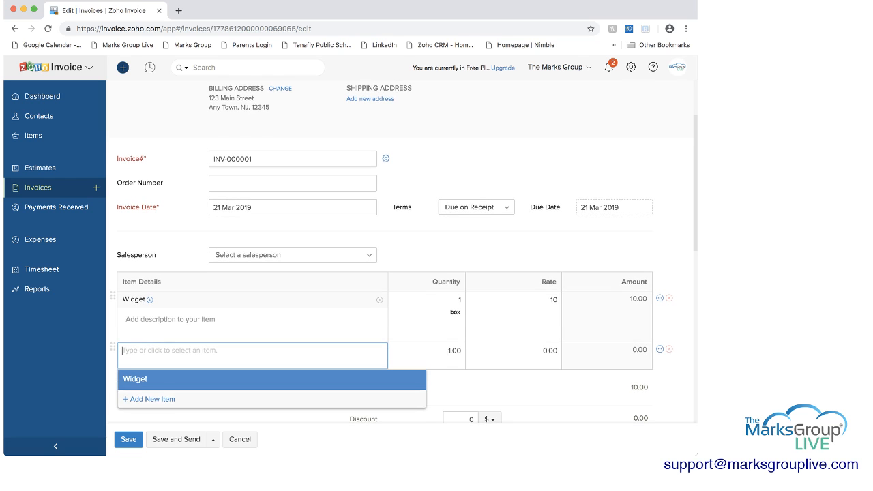
pyautogui.click(150, 399)
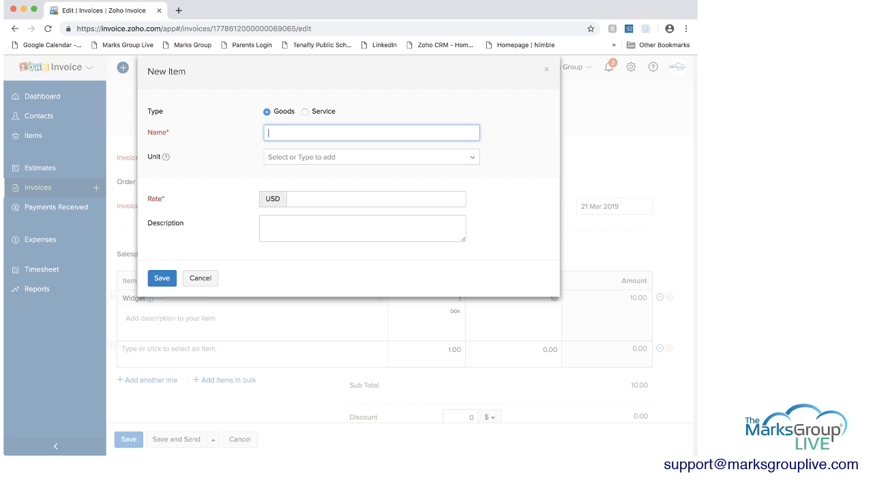
pyautogui.write('Wi')
pyautogui.press('BackSpace')
pyautogui.press('BackSpace')
pyautogui.write('Large Widg')
pyautogui.press('BackSpace')
pyautogui.press('BackSpace')
pyautogui.write('dget')
pyautogui.press('Tab')
pyautogui.write('box')
pyautogui.press('Tab')
pyautogui.write('20')
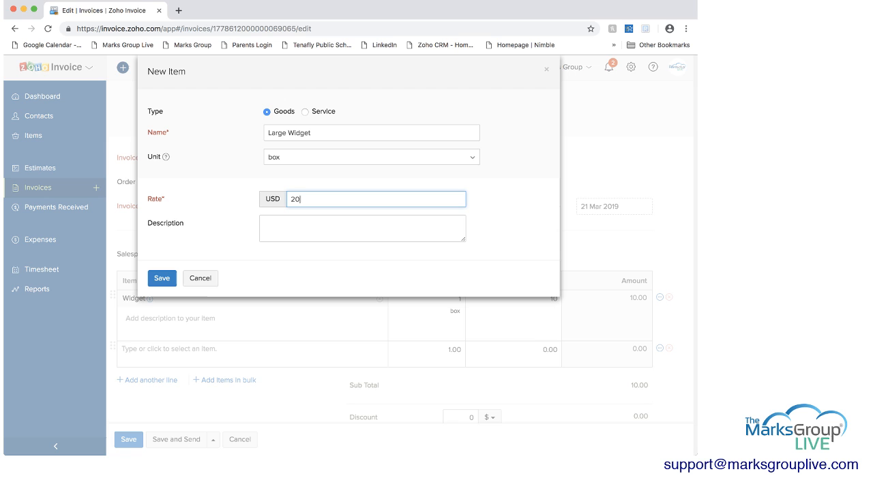
pyautogui.press('Return')
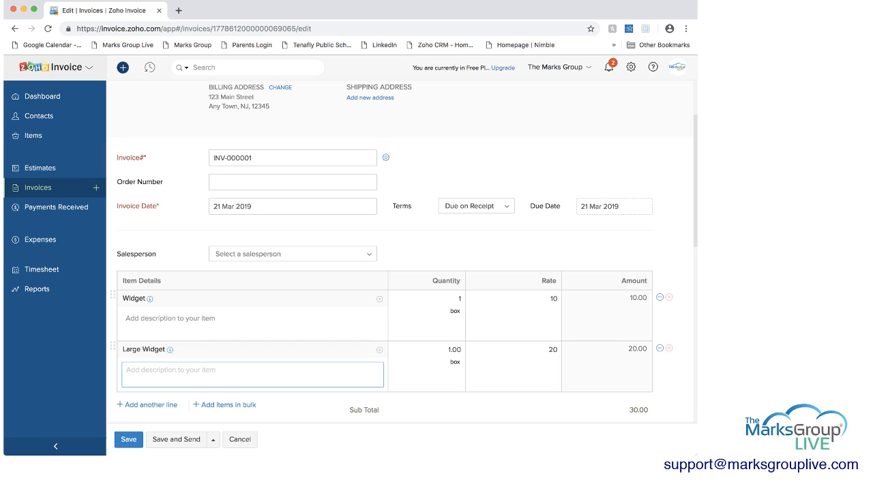
# - Review the invoice lines and check the discount type choices without changing the discount
pyautogui.scroll(-3, 401, 250)
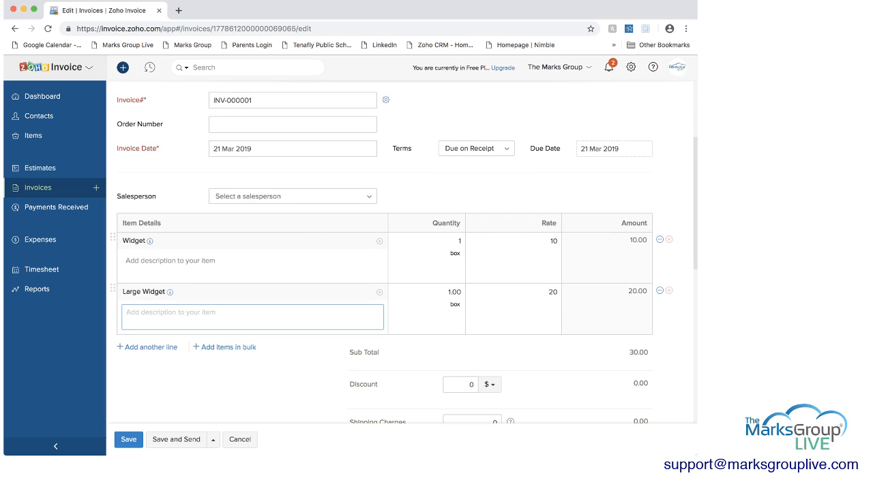
pyautogui.scroll(-2, 400, 273)
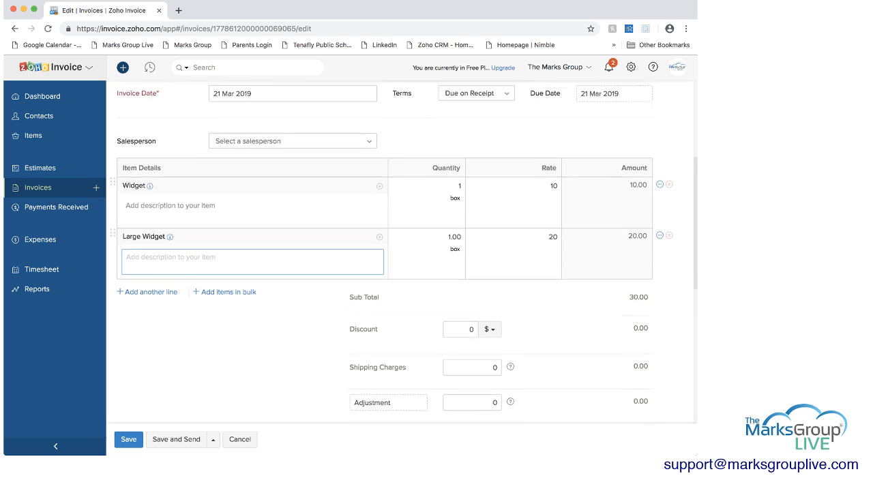
pyautogui.scroll(-2, 490, 303)
pyautogui.click(490, 303)
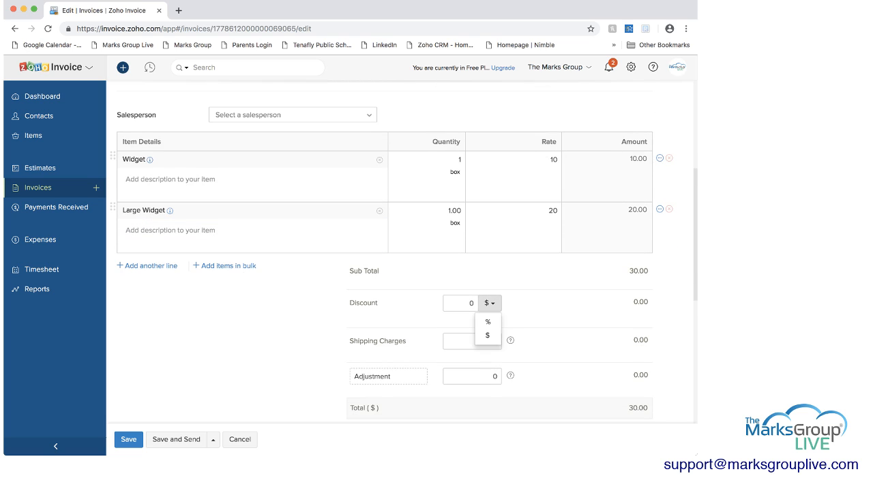
pyautogui.click(490, 303)
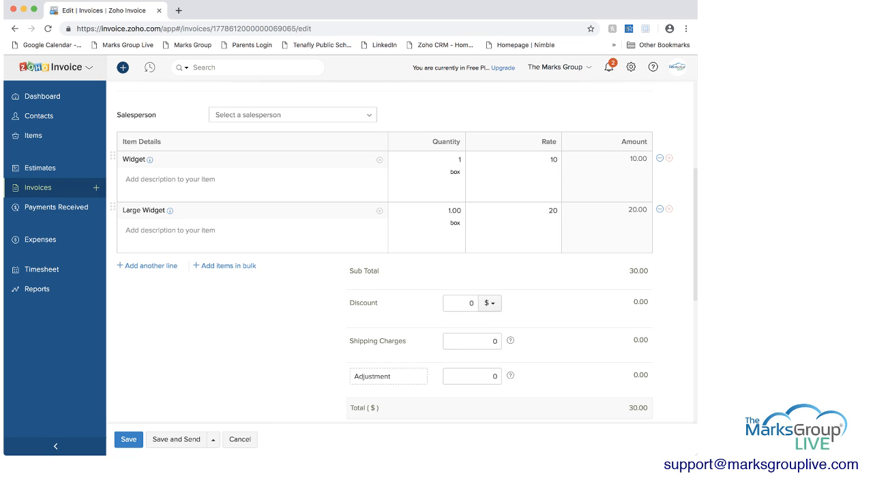
# - Examine the available payment gateways, the customer notes and the terms and conditions field at the end of the invoice form
pyautogui.scroll(-5, 402, 252)
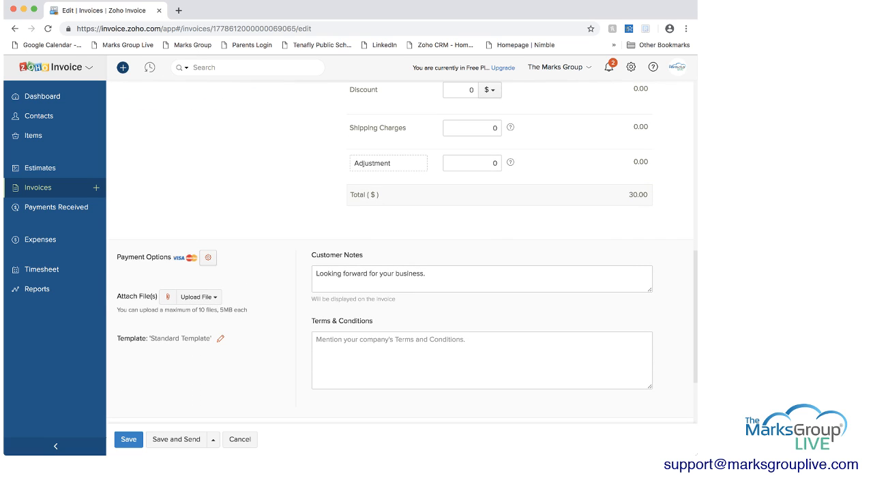
pyautogui.click(208, 257)
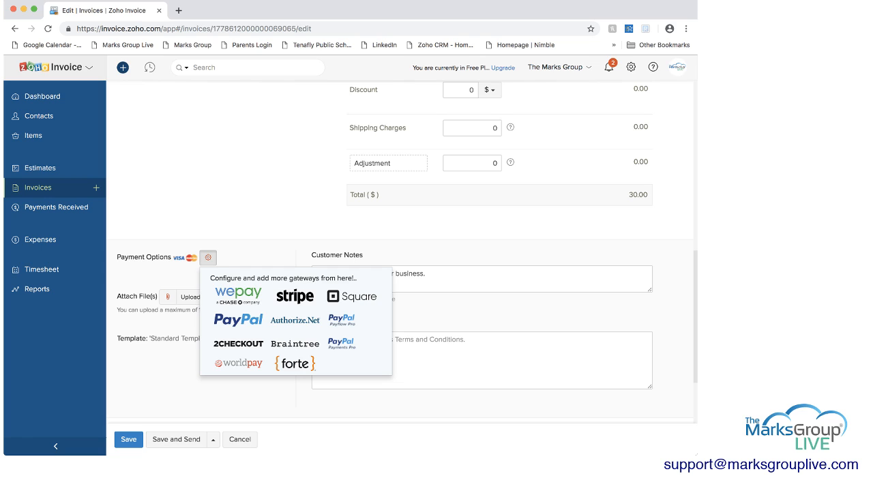
pyautogui.press('Escape')
pyautogui.click(427, 274)
pyautogui.click(375, 340)
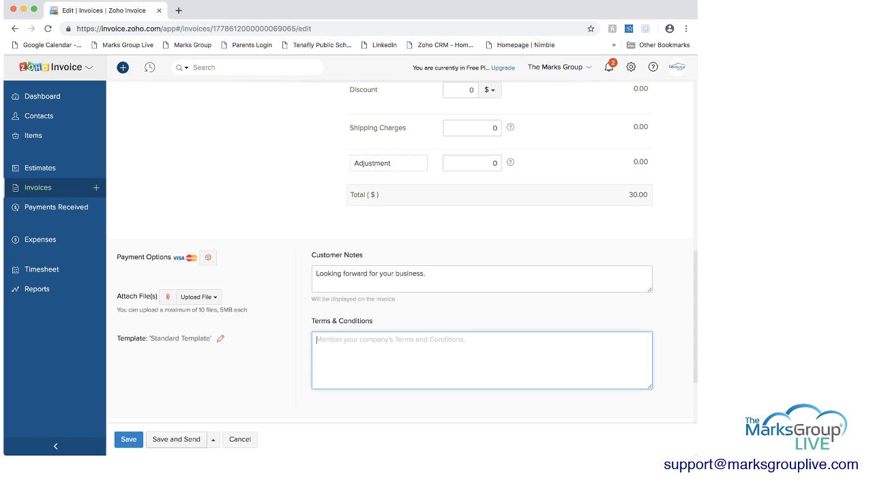
# - Save the draft invoice, review its email message and attachments, and send it to XYZ Company with the invoice PDF attached
pyautogui.click(176, 439)
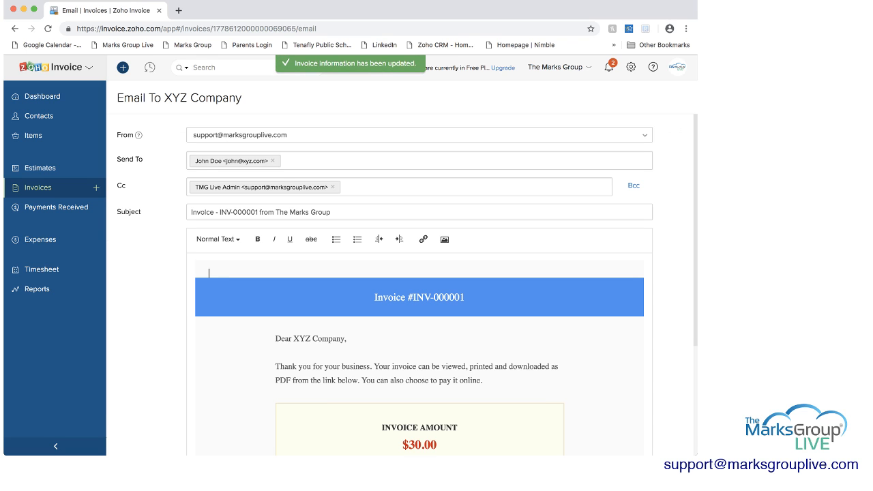
pyautogui.scroll(-1, 419, 284)
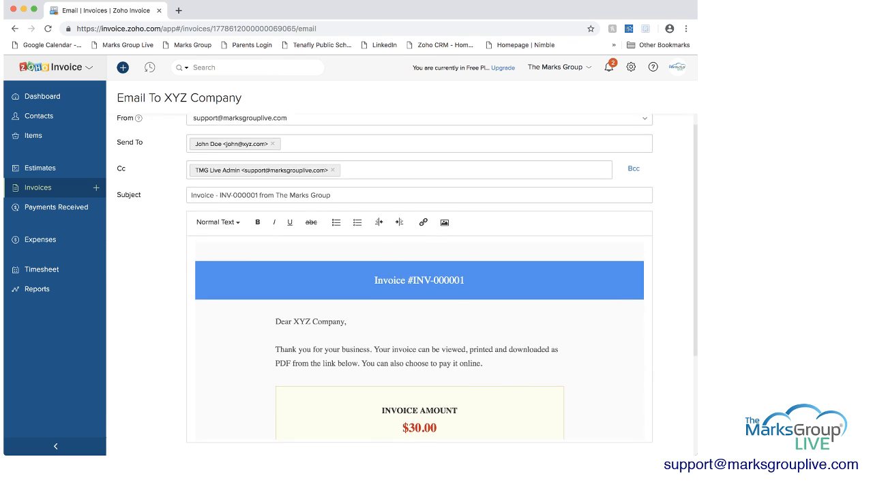
pyautogui.scroll(-4, 408, 284)
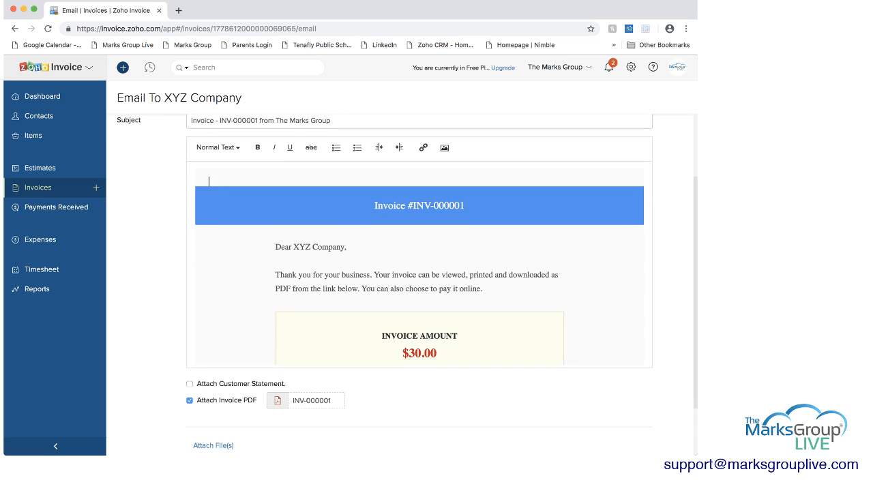
pyautogui.scroll(-8, 419, 266)
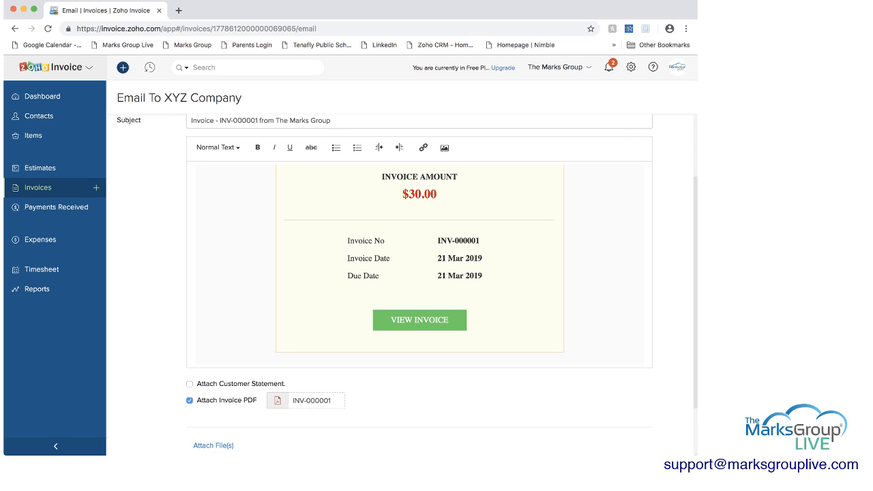
pyautogui.scroll(-2, 419, 273)
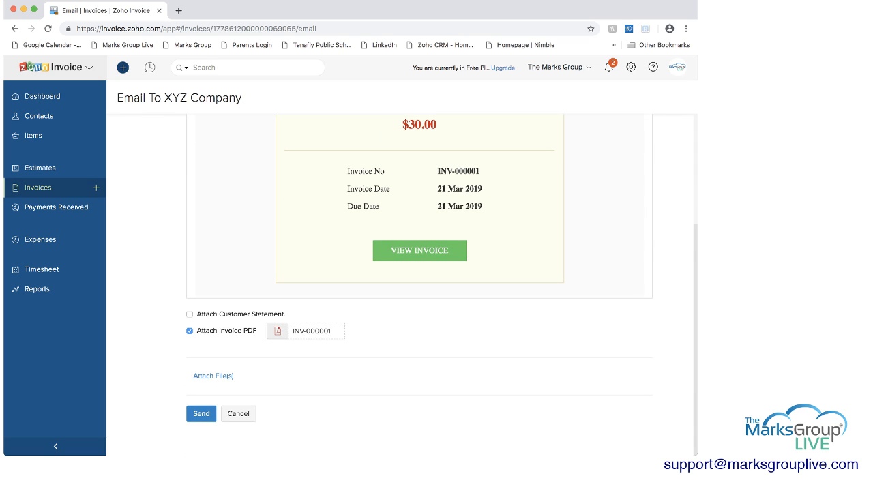
pyautogui.click(201, 414)
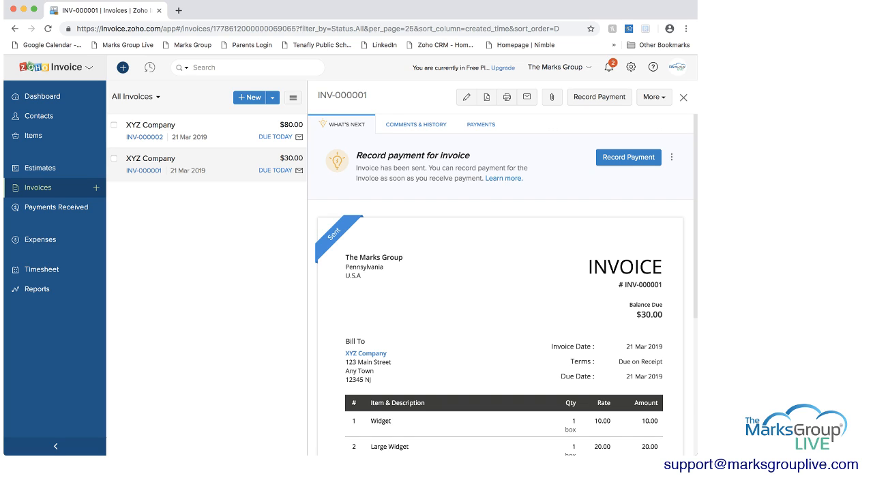
# - Record a cash payment of 30 USD for XYZ Company's $30.00 invoice, with the thank-you note emailed
pyautogui.click(628, 157)
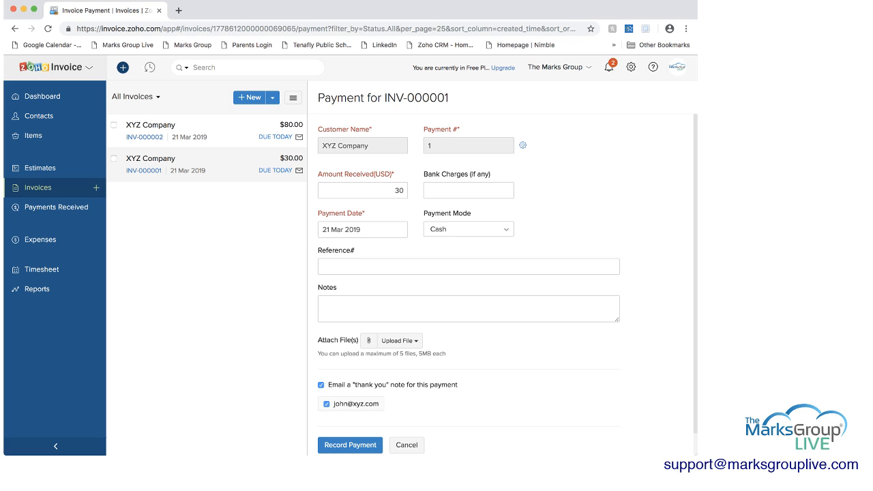
pyautogui.click(469, 229)
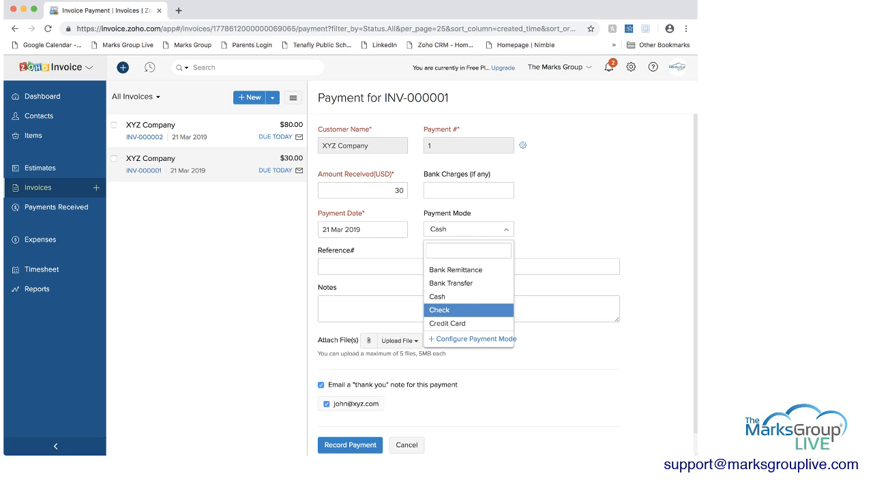
pyautogui.click(451, 296)
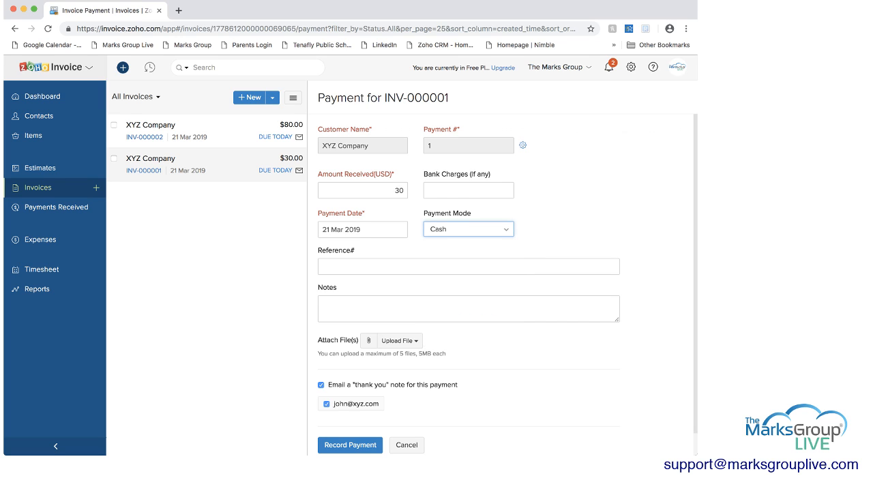
pyautogui.scroll(-1, 507, 284)
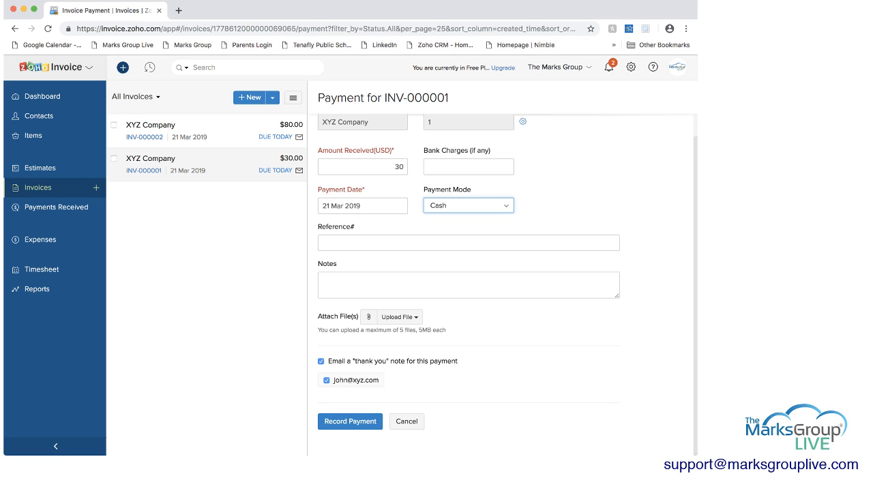
pyautogui.click(350, 422)
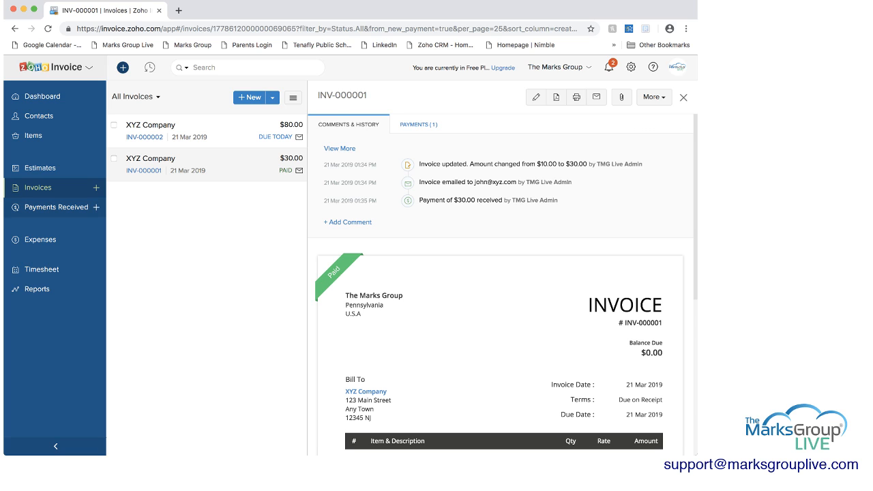
# - View the list of payments received, look at the blank form for a new customer payment and close it
pyautogui.click(56, 206)
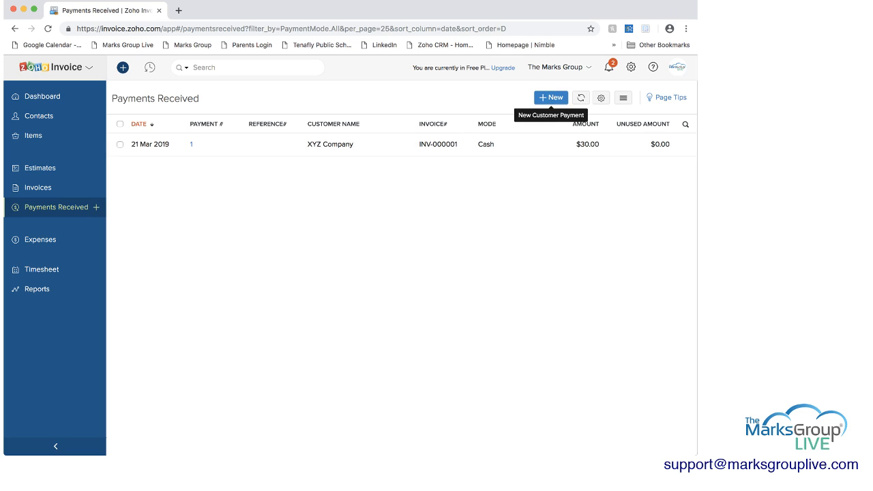
pyautogui.click(551, 97)
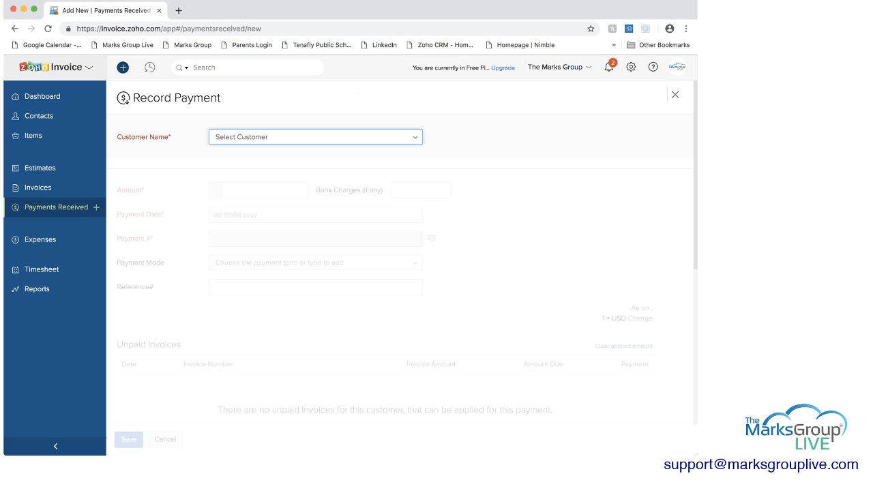
pyautogui.click(676, 95)
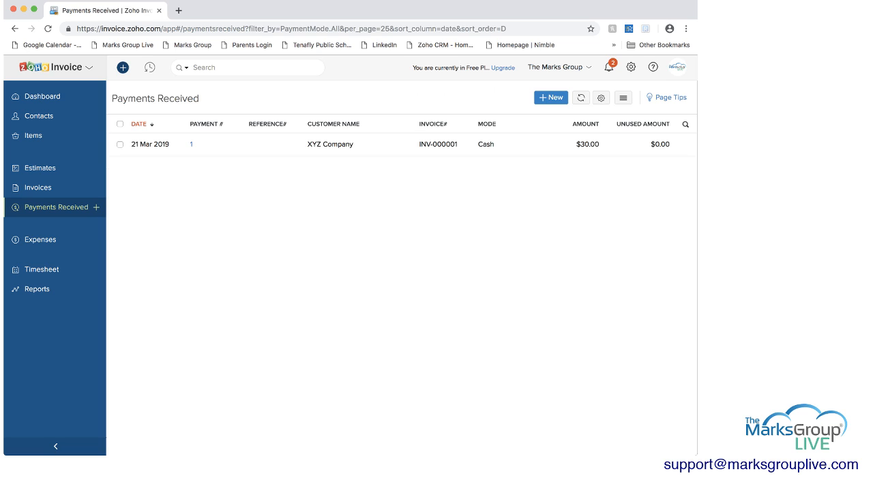
# - View the expenses list, examine the new expense form and the mileage preferences, and cancel without recording anything
pyautogui.click(41, 239)
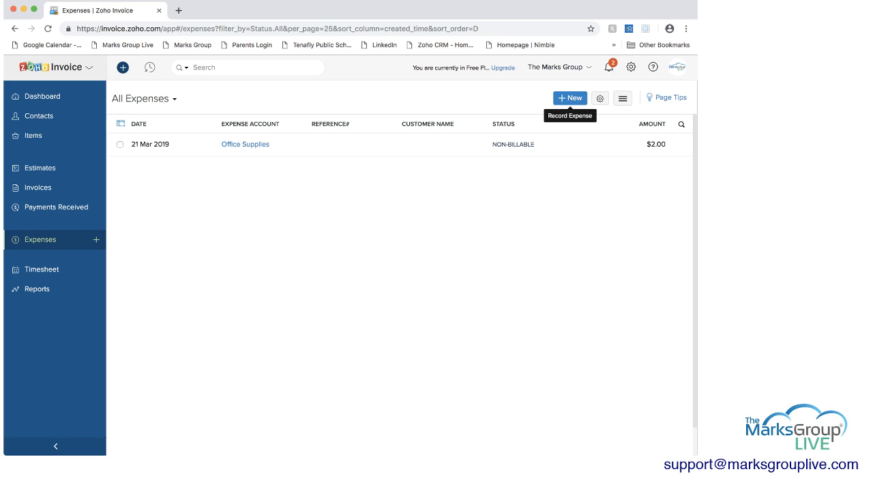
pyautogui.click(570, 97)
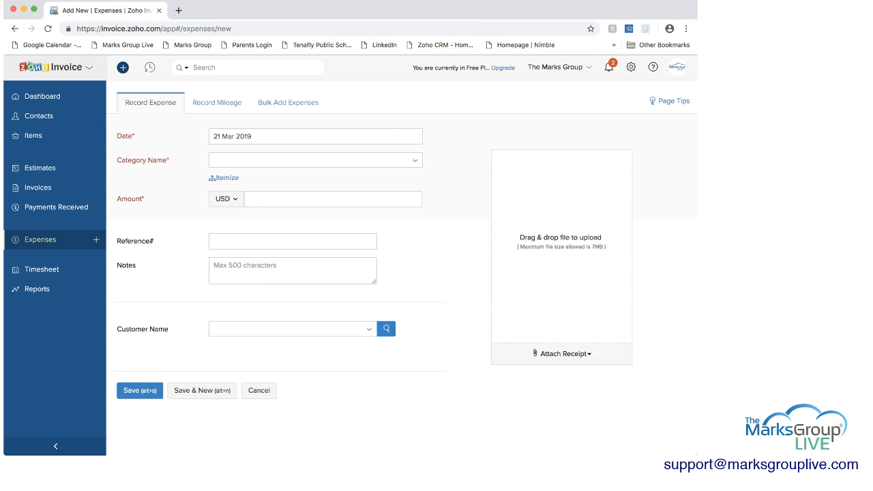
pyautogui.click(217, 102)
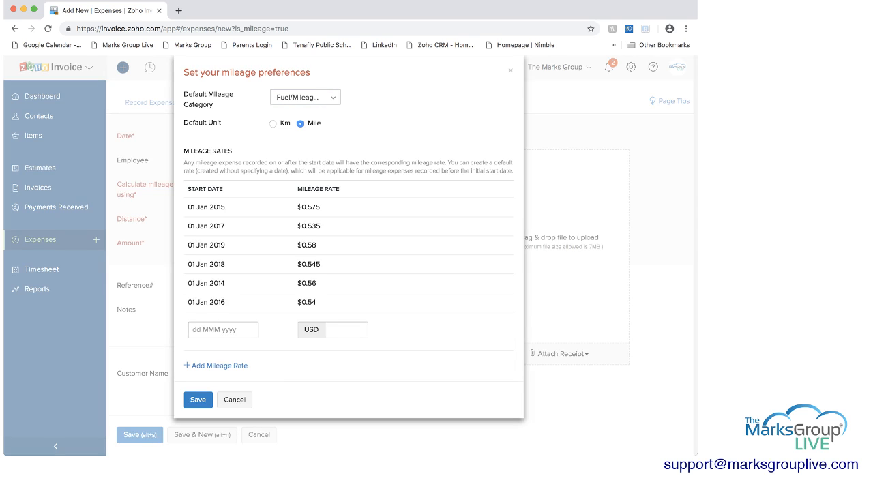
pyautogui.click(235, 400)
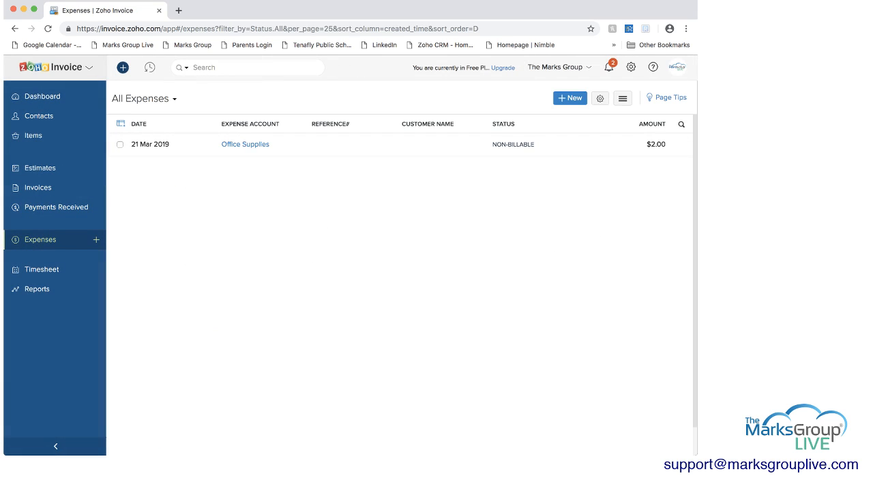
# - Open the Office Supplies expense for editing and look through the receipt attachment options and the customer choices
pyautogui.click(245, 144)
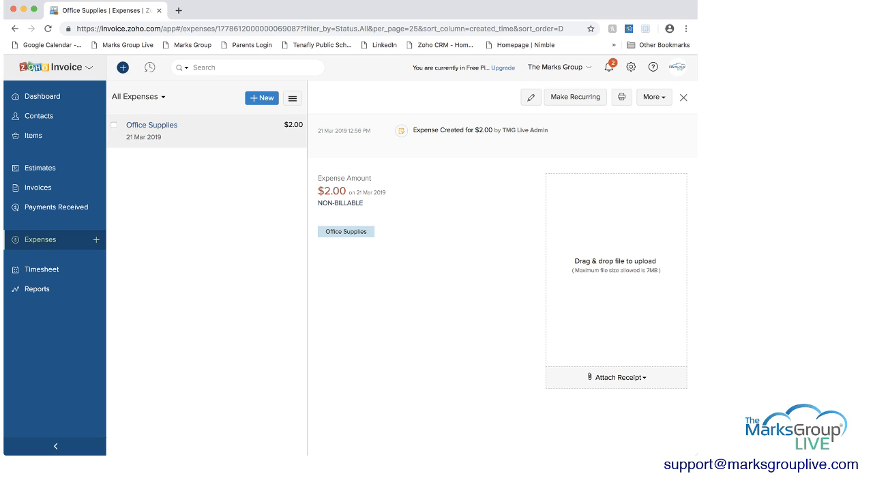
pyautogui.click(531, 97)
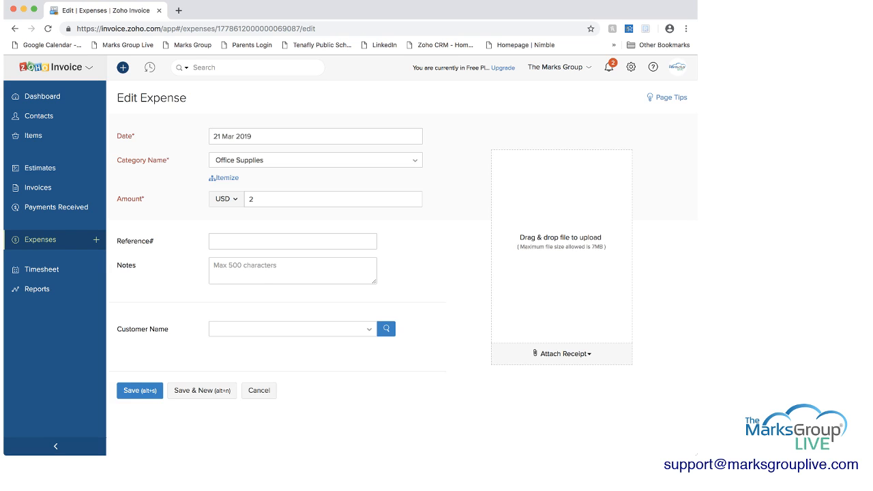
pyautogui.click(565, 354)
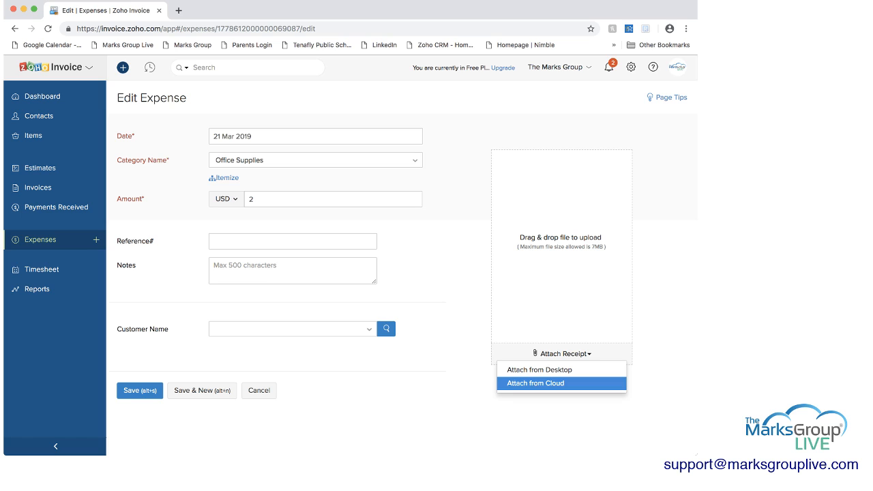
pyautogui.click(369, 330)
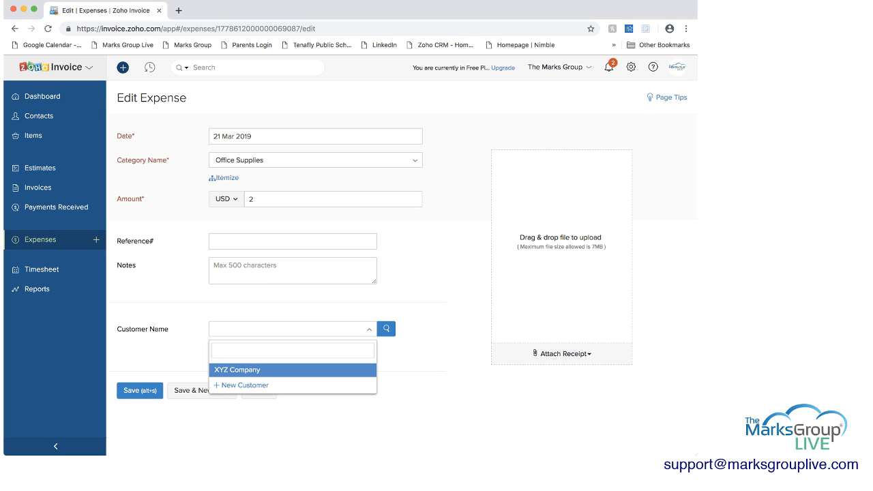
pyautogui.click(369, 329)
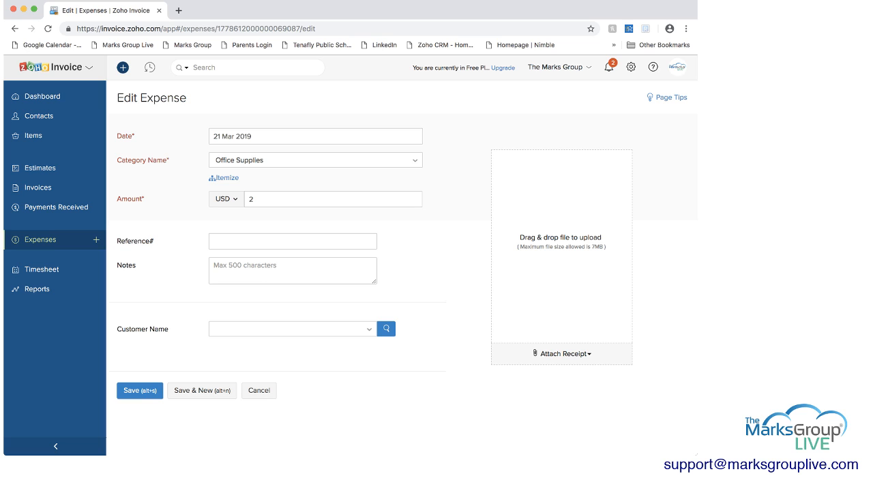
# - Save the Office Supplies expense
pyautogui.hotkey('alt', 's')
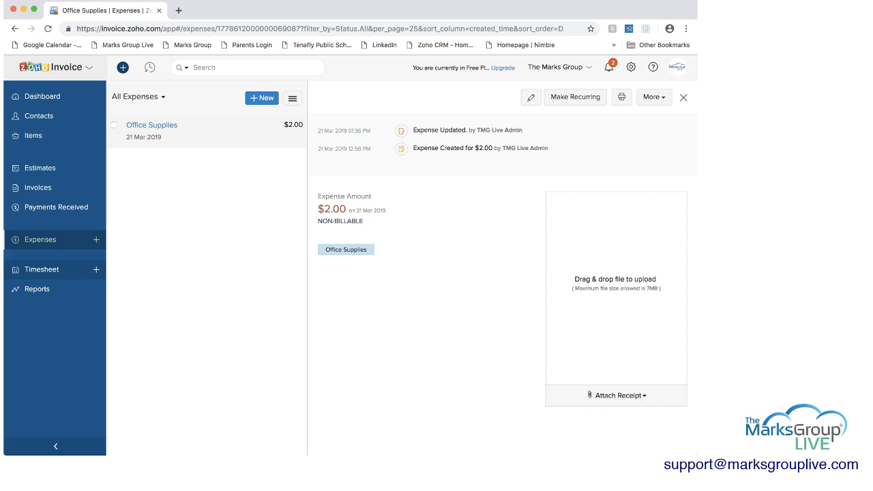
# - View the timesheet's projects page and examine the project life cycle diagram
pyautogui.click(42, 270)
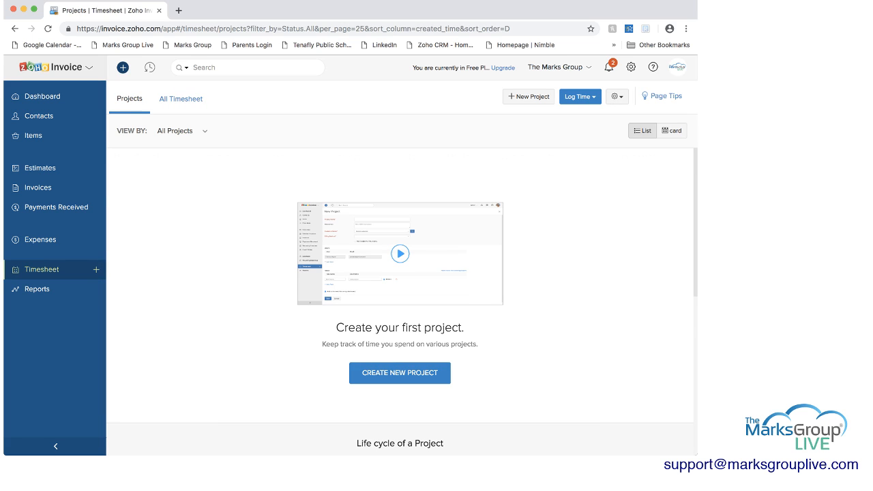
pyautogui.scroll(-5, 412, 273)
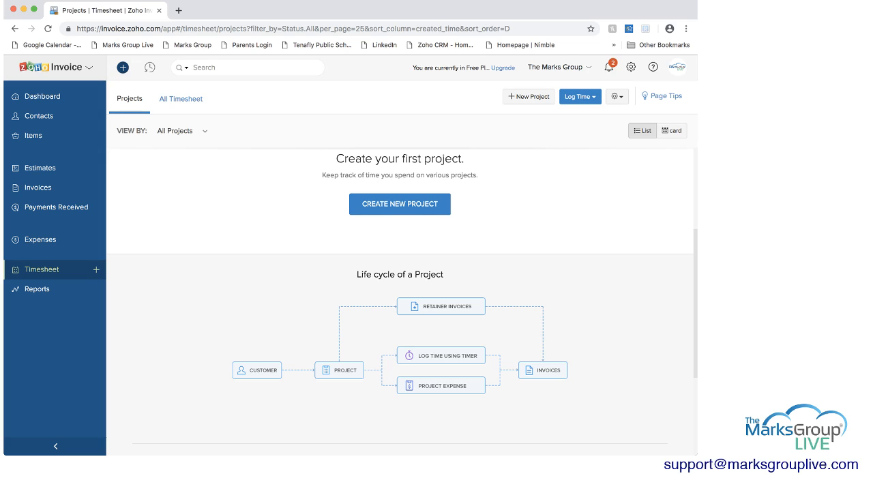
pyautogui.scroll(-2, 400, 296)
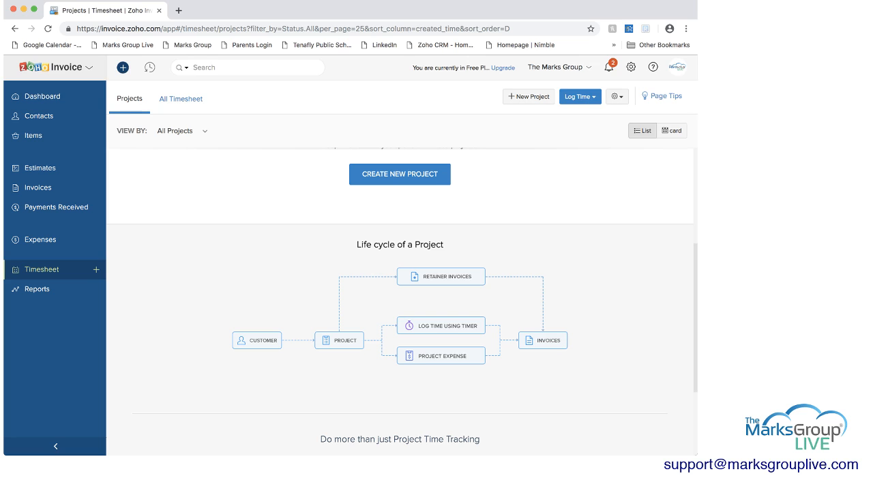
pyautogui.scroll(-2, 400, 300)
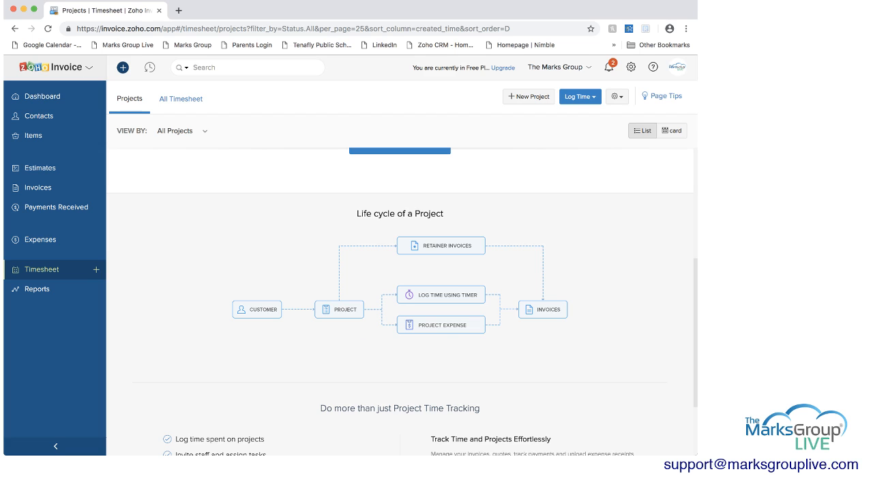
pyautogui.scroll(5, 400, 300)
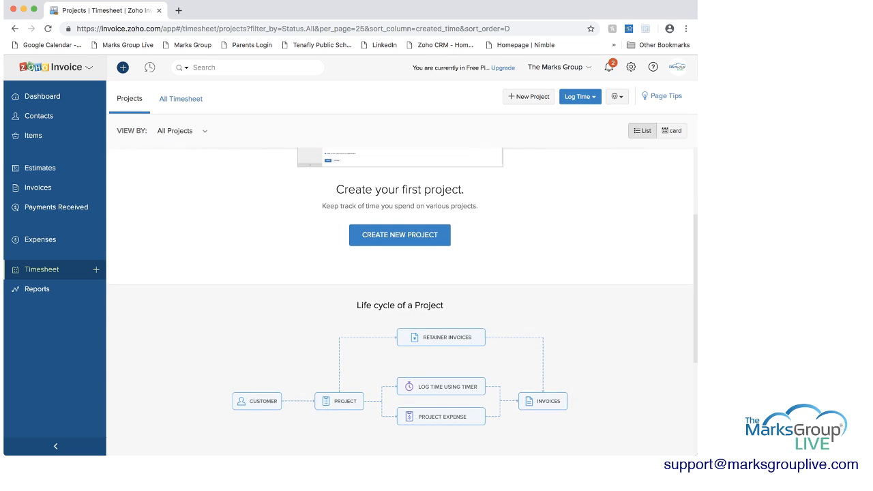
pyautogui.scroll(1, 400, 301)
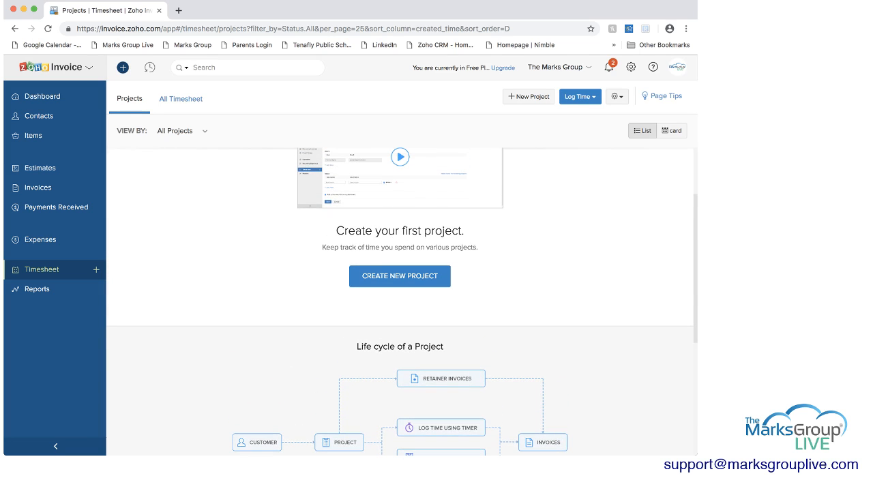
pyautogui.scroll(-4, 400, 300)
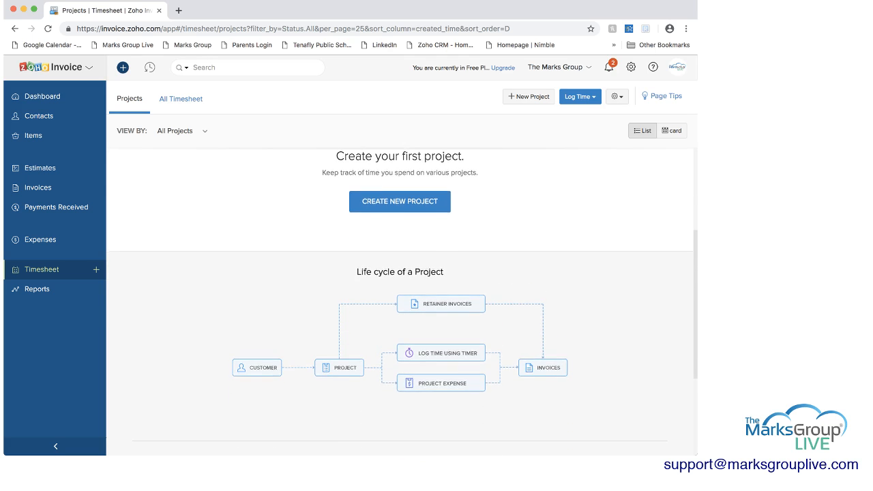
pyautogui.scroll(-2, 402, 298)
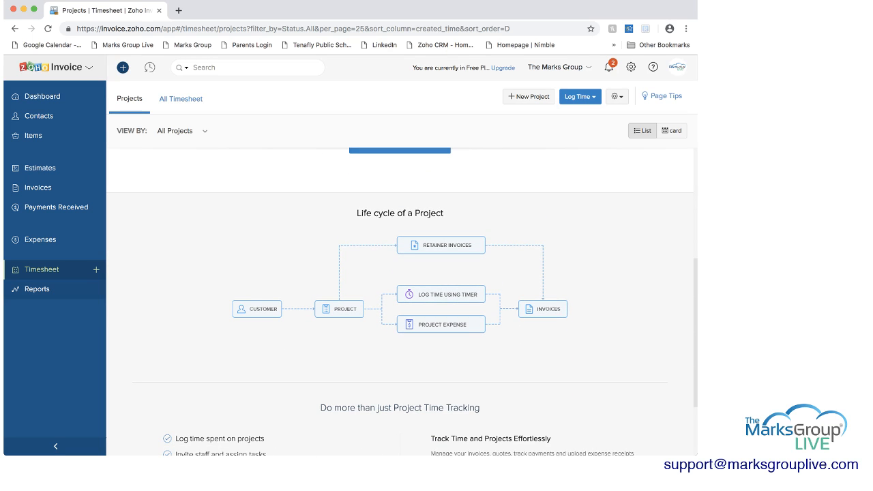
# - Look through the list of available reports, from sales and receivables down to activity
pyautogui.click(37, 289)
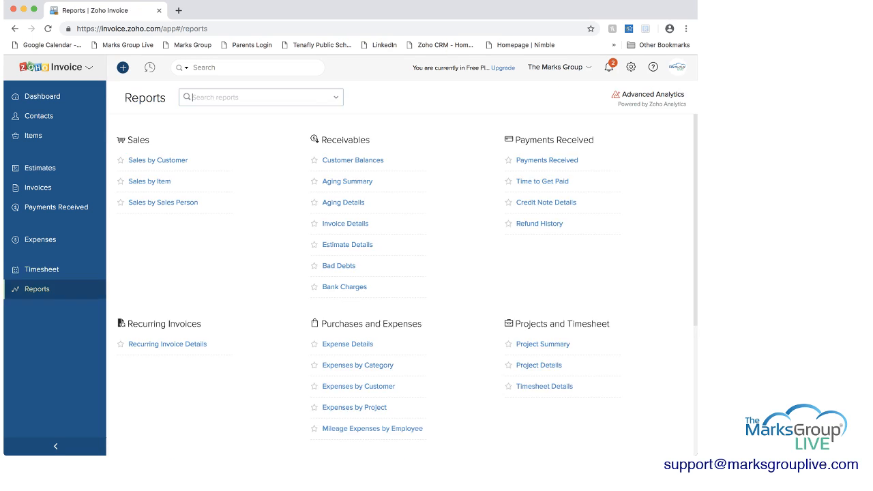
pyautogui.scroll(-5, 403, 285)
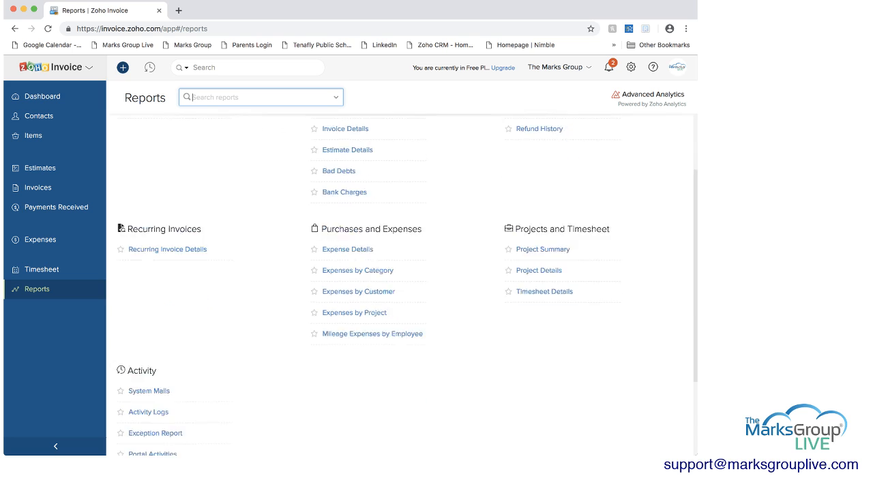
pyautogui.scroll(5, 402, 285)
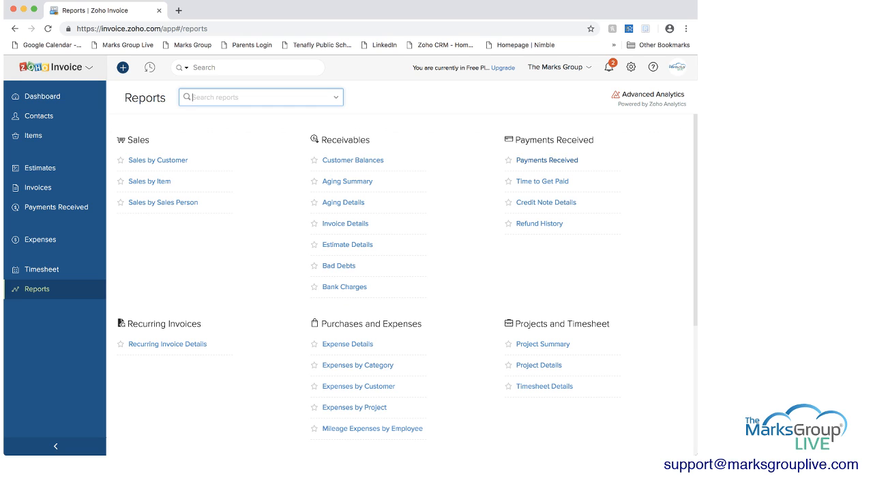
# - View the Payments Received report, examine its date range and advanced filter customization choices, and cancel without customizing it
pyautogui.click(547, 159)
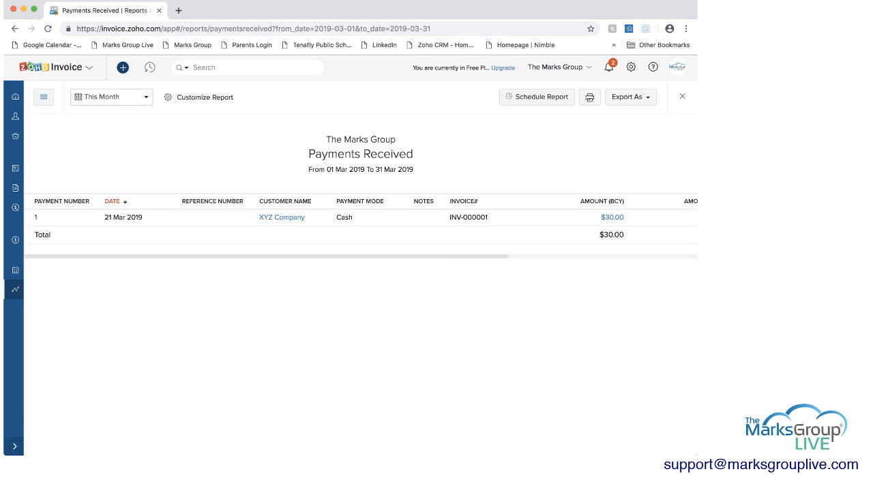
pyautogui.click(195, 96)
pyautogui.click(201, 145)
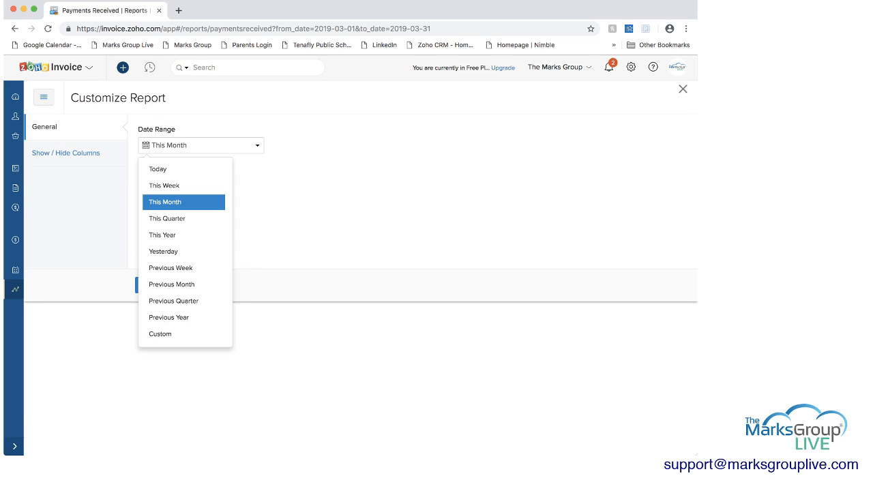
pyautogui.click(201, 145)
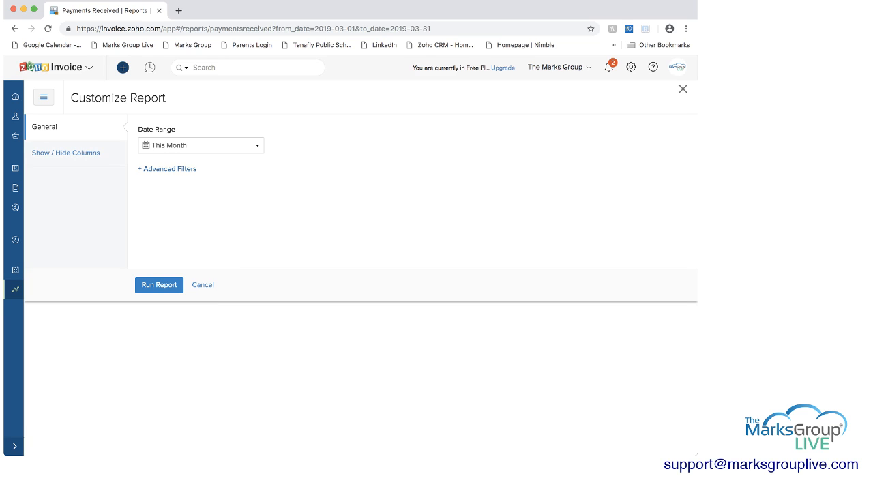
pyautogui.click(168, 169)
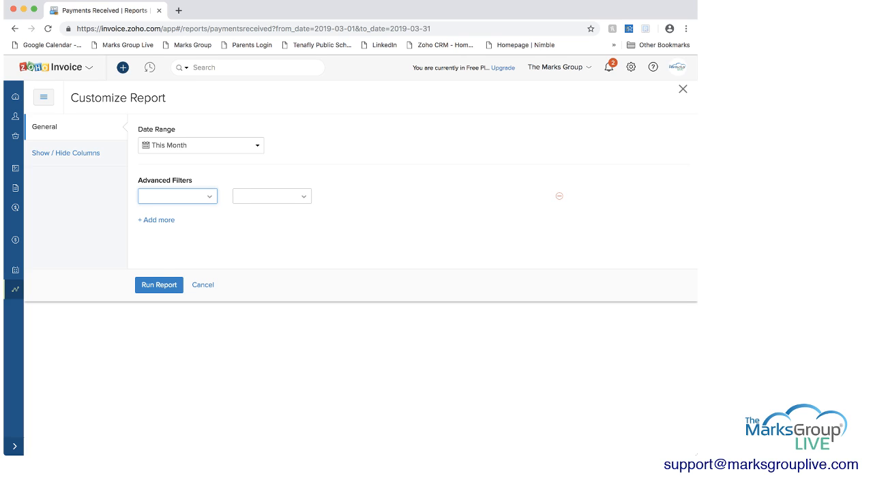
pyautogui.click(177, 197)
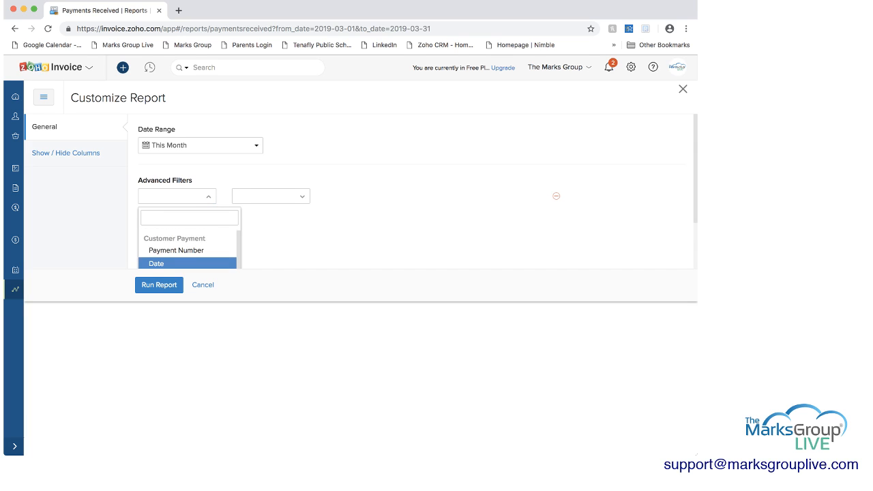
pyautogui.click(202, 285)
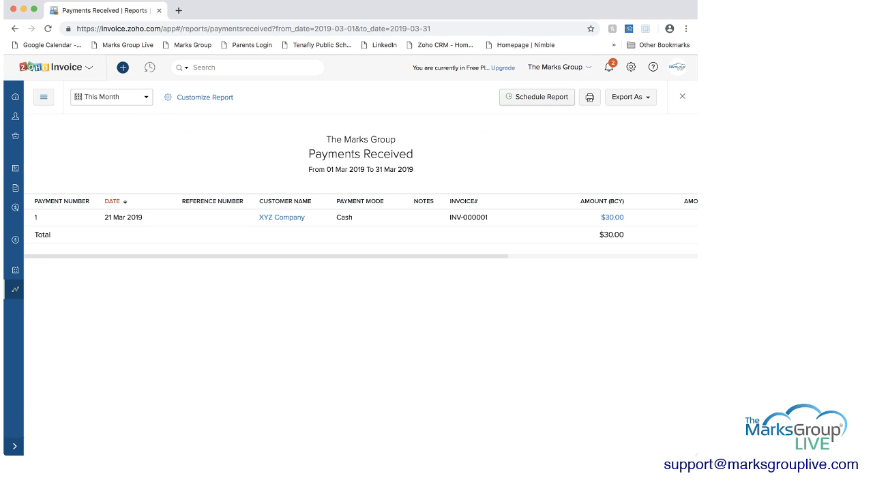
# - Examine the schedule settings and frequency choices for the Payments Received report, and cancel without scheduling it
pyautogui.click(536, 97)
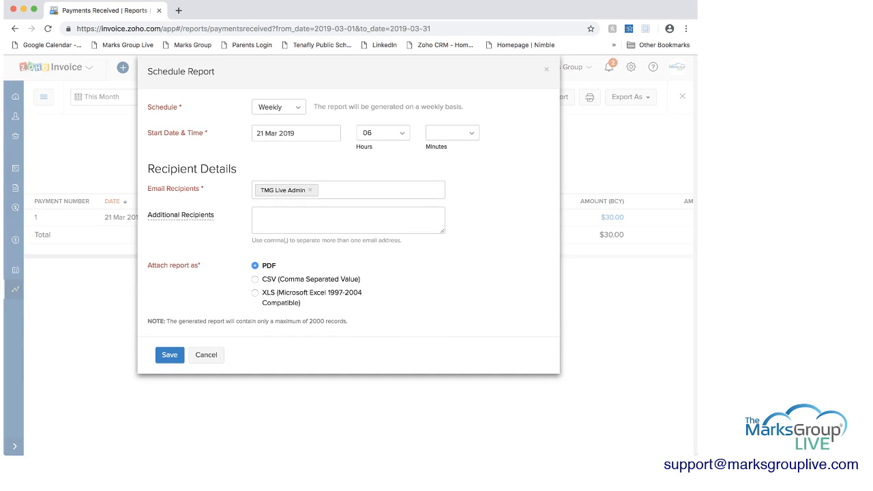
pyautogui.click(279, 107)
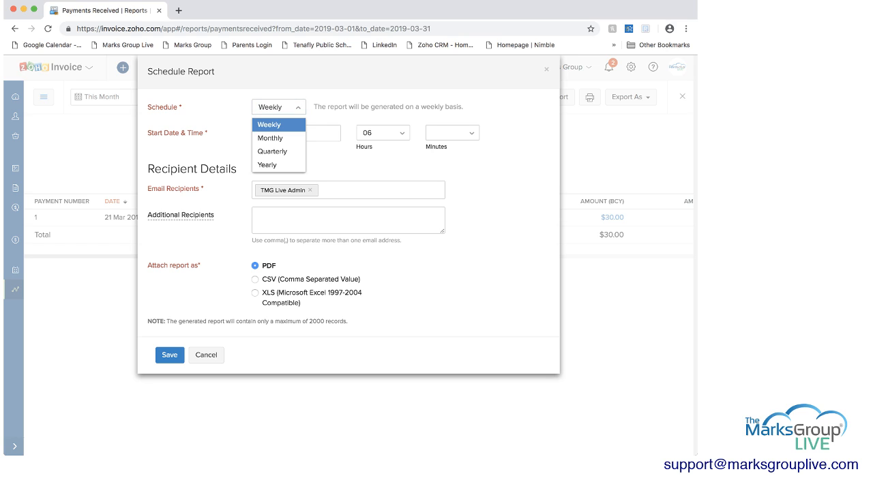
pyautogui.click(279, 107)
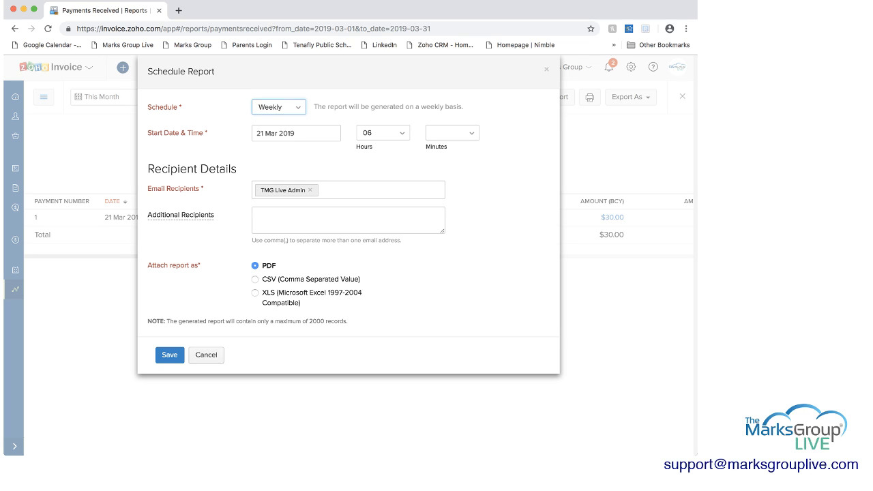
pyautogui.click(206, 355)
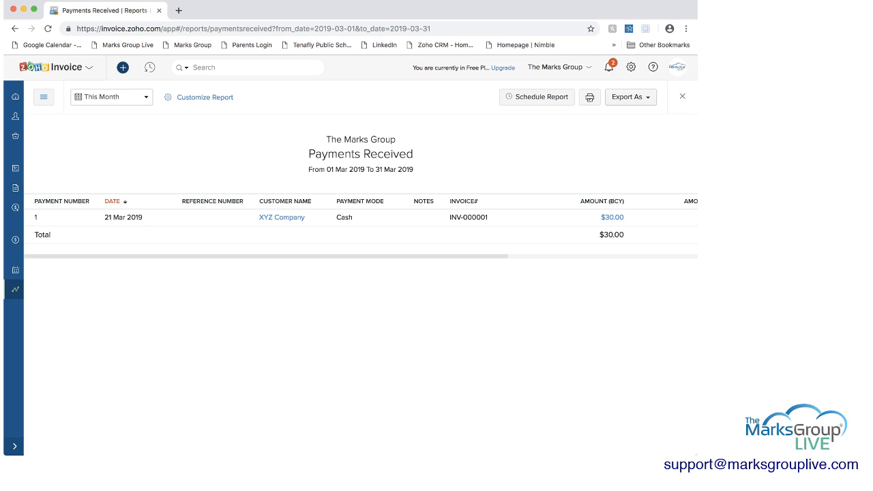
# - Look at the export formats for the Payments Received report and close the report
pyautogui.click(630, 97)
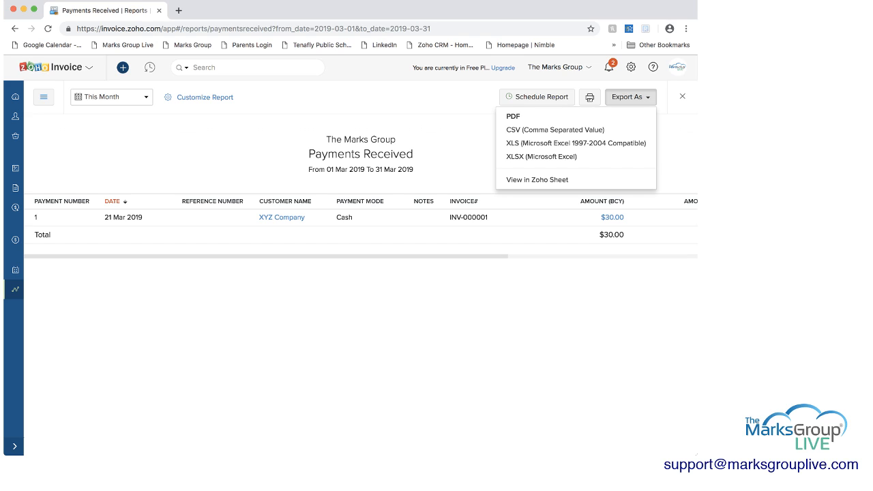
pyautogui.click(631, 97)
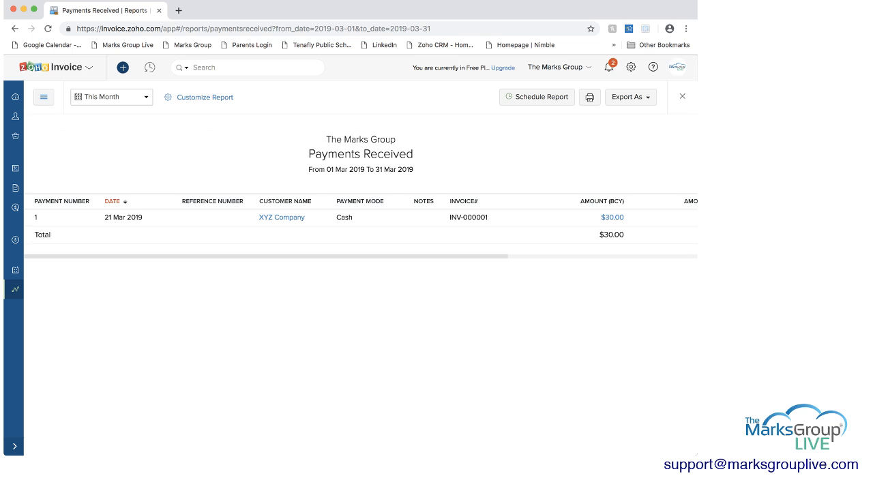
pyautogui.click(682, 97)
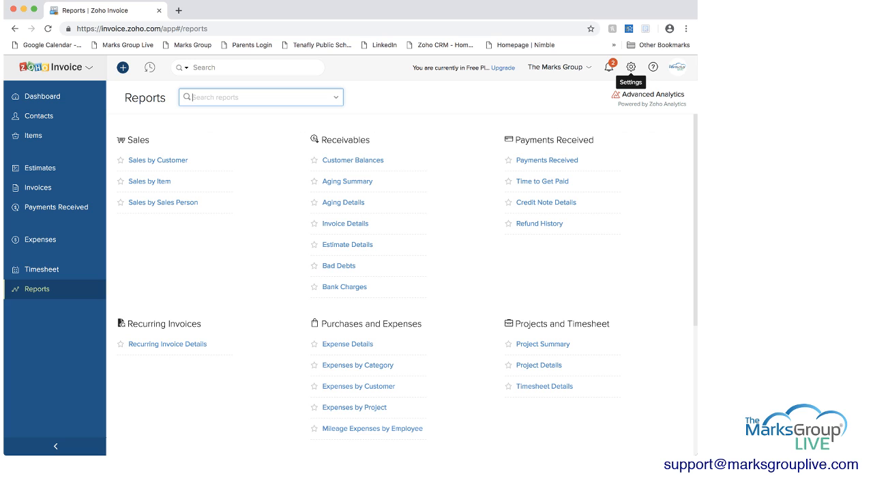
# - Look through the organization's settings categories and view the Users & Roles page
pyautogui.click(631, 66)
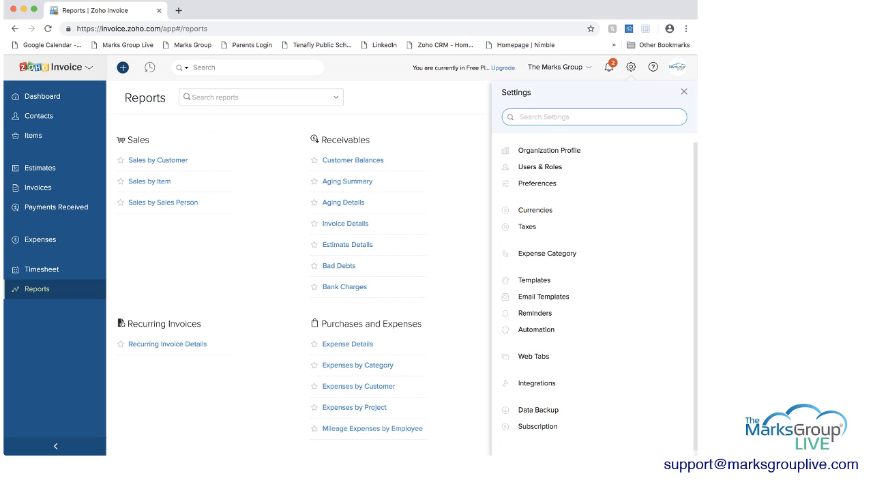
pyautogui.scroll(-1, 592, 287)
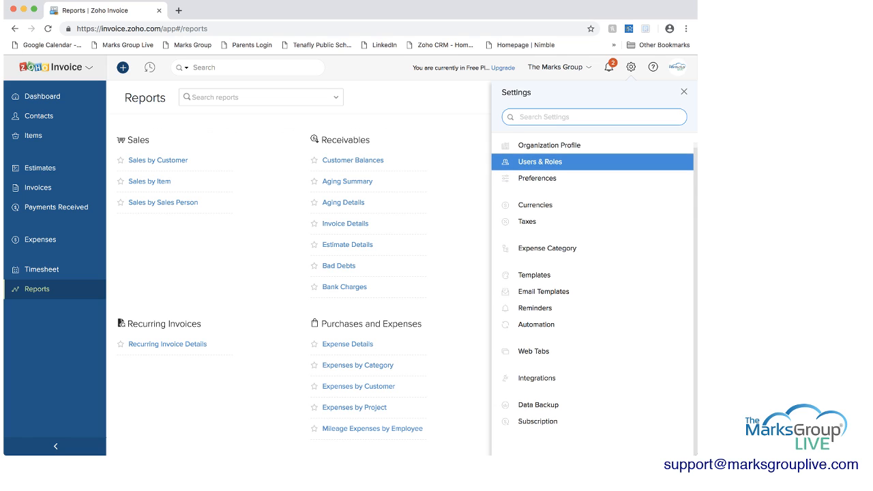
pyautogui.scroll(1, 592, 162)
pyautogui.scroll(-1, 592, 162)
pyautogui.click(540, 162)
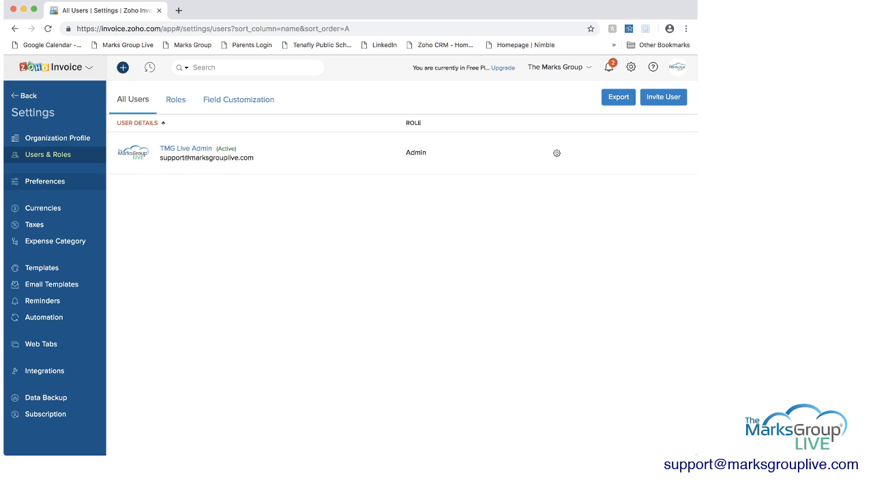
# - Examine the General preferences, including modules, transaction approval and discounts, and view the Client Portal preferences
pyautogui.click(45, 180)
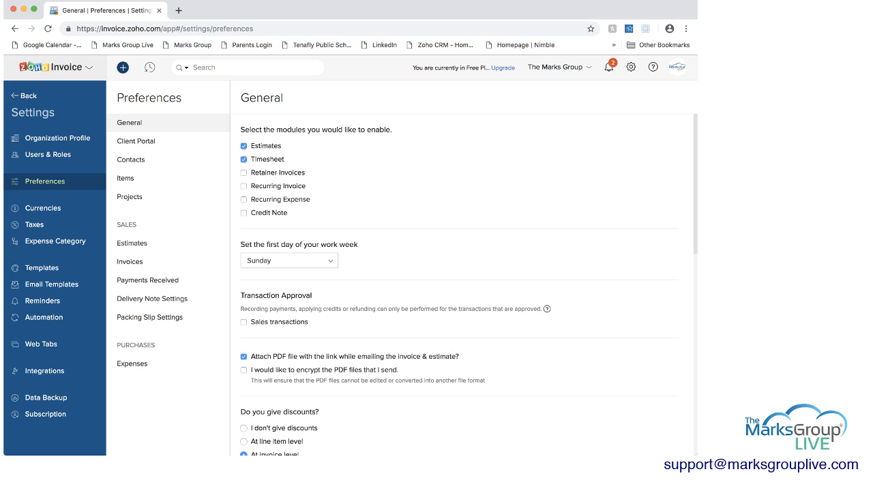
pyautogui.scroll(-2, 469, 284)
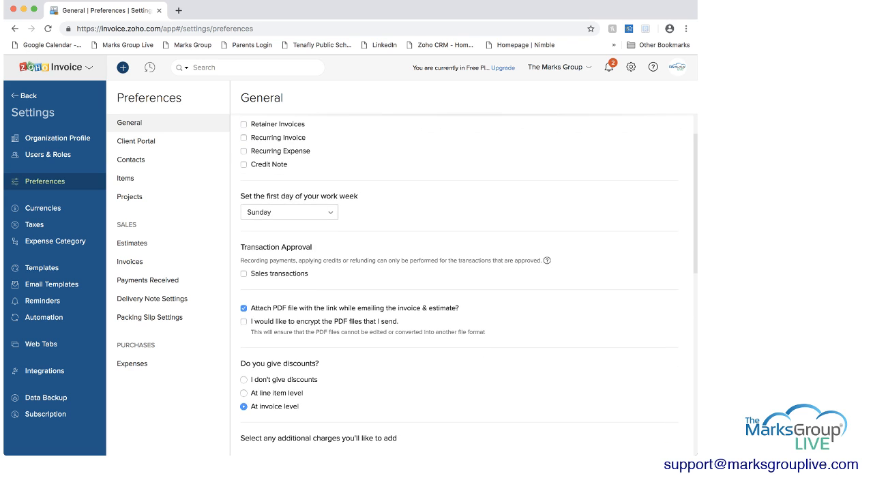
pyautogui.scroll(-3, 469, 284)
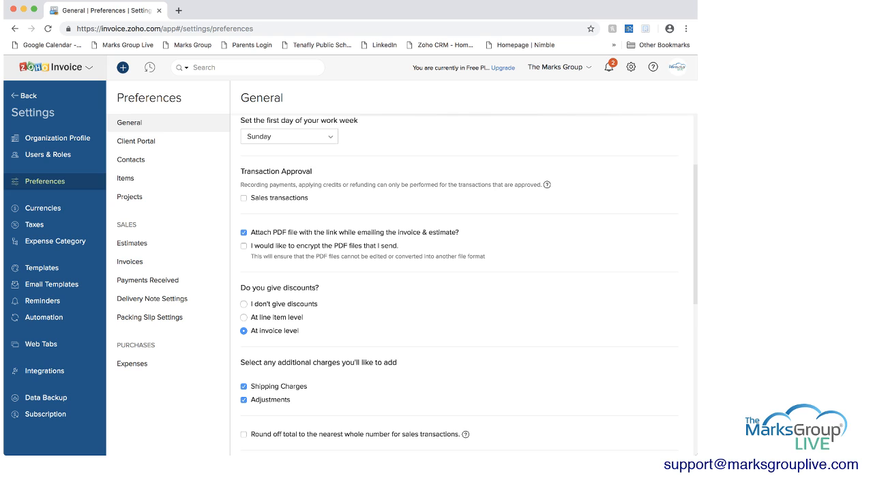
pyautogui.click(136, 142)
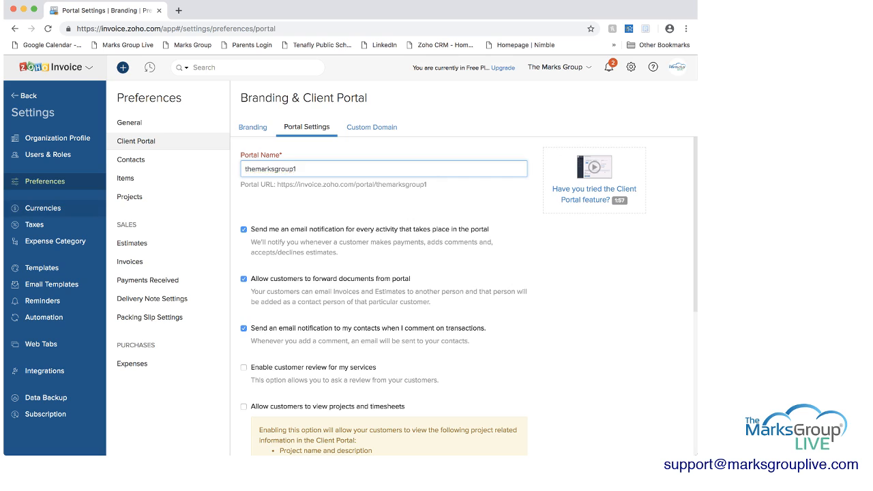
# - View the Currencies, Taxes and Expense Category settings pages
pyautogui.click(43, 208)
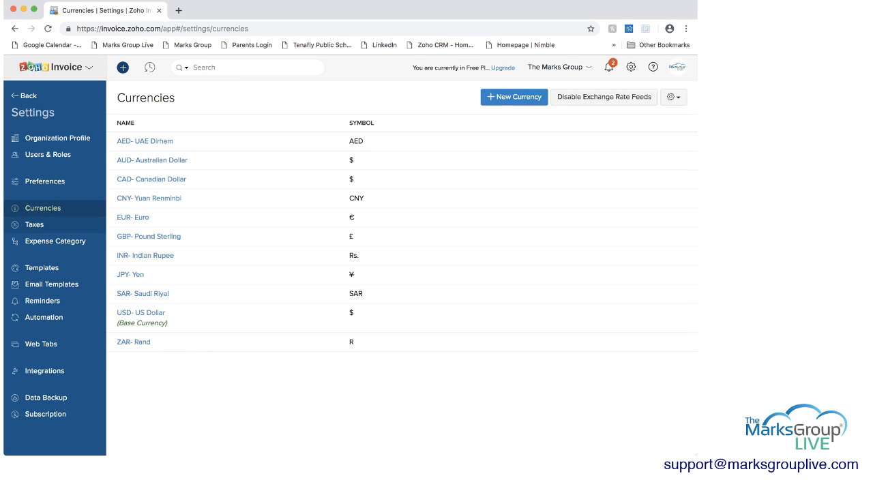
pyautogui.click(34, 224)
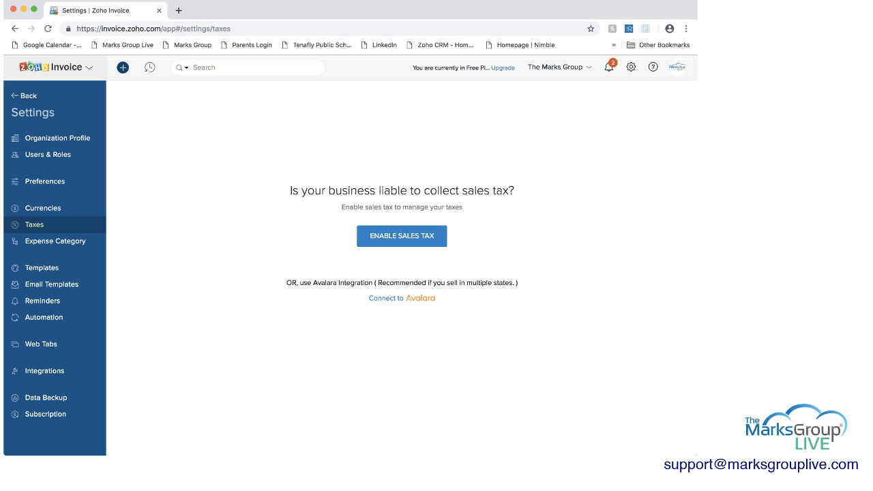
pyautogui.click(55, 242)
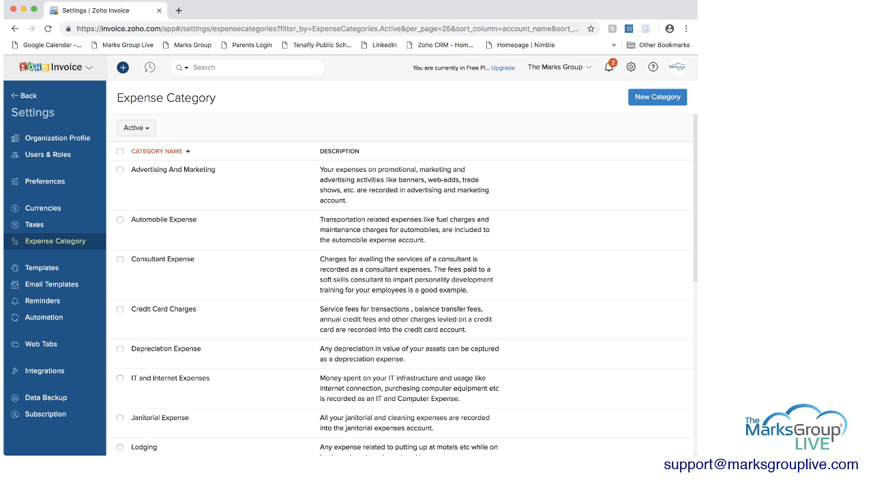
# - View the invoice Templates, Email Templates and Reminders settings pages
pyautogui.click(42, 268)
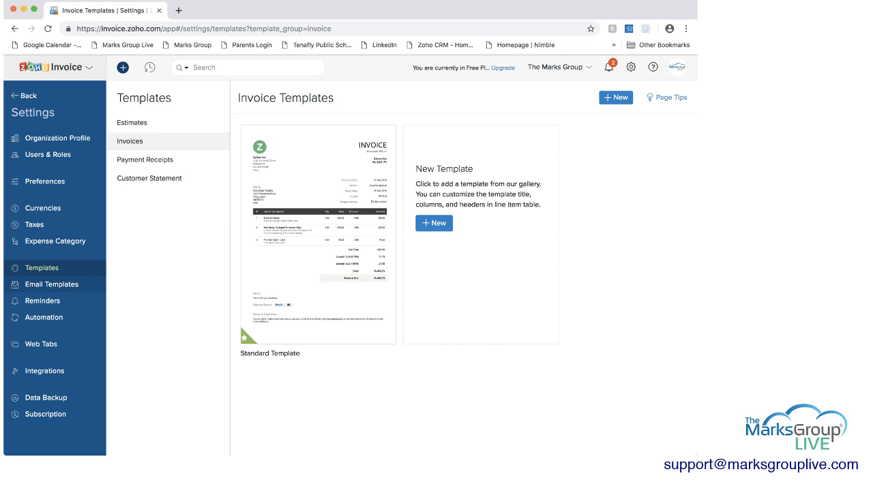
pyautogui.click(51, 284)
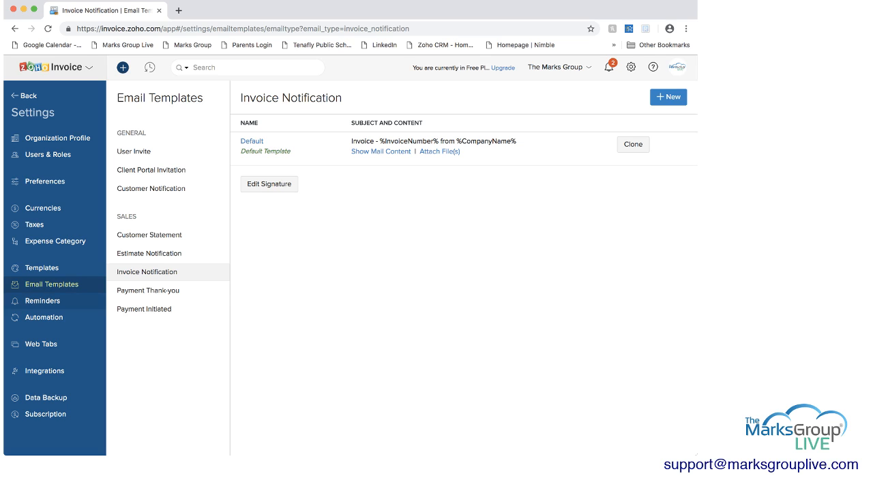
pyautogui.click(43, 301)
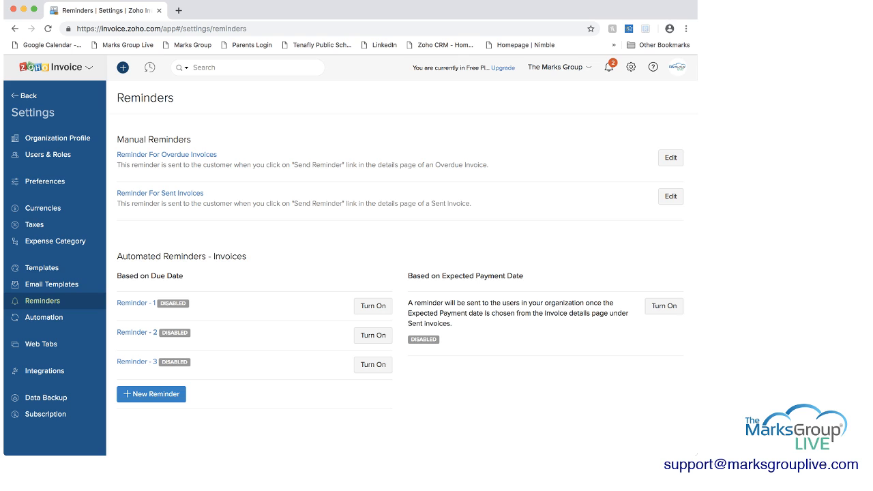
# - Examine the automated Reminder - 1 setup, including its days and before/after due date options, and close it without saving
pyautogui.click(373, 306)
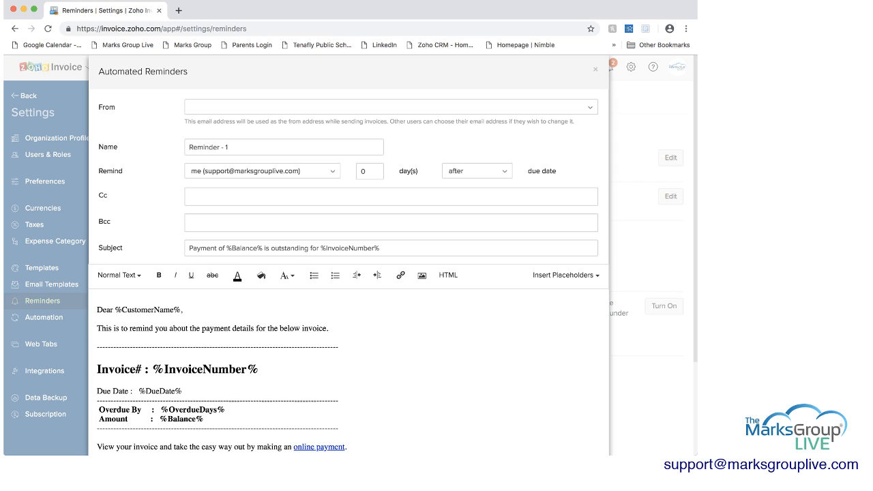
pyautogui.click(369, 171)
pyautogui.click(477, 172)
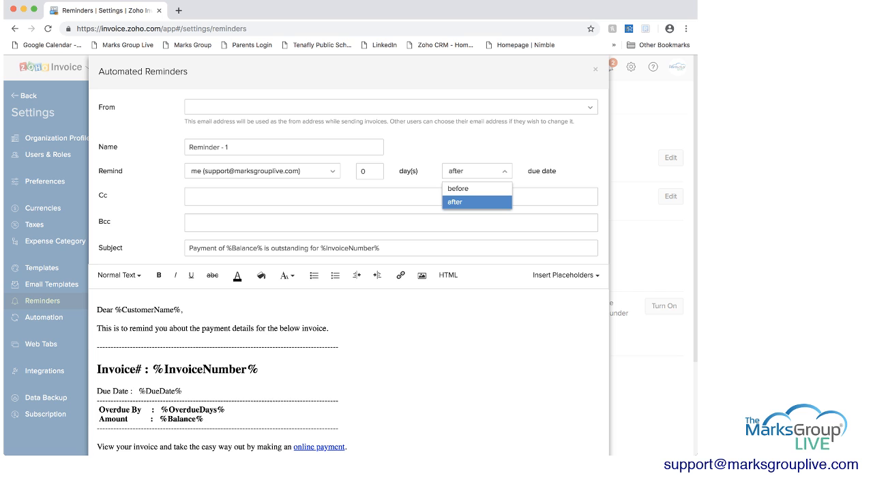
pyautogui.click(477, 171)
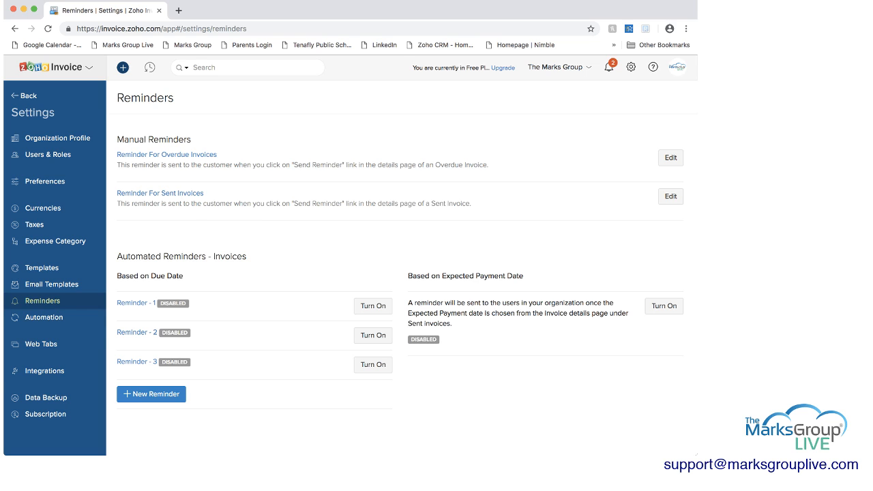
# - View the Online Payments integrations and leave the settings
pyautogui.click(45, 371)
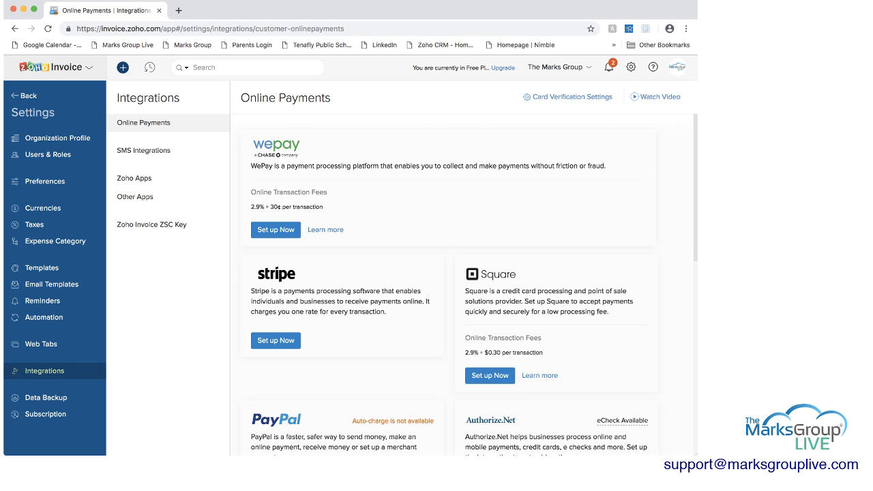
pyautogui.click(24, 96)
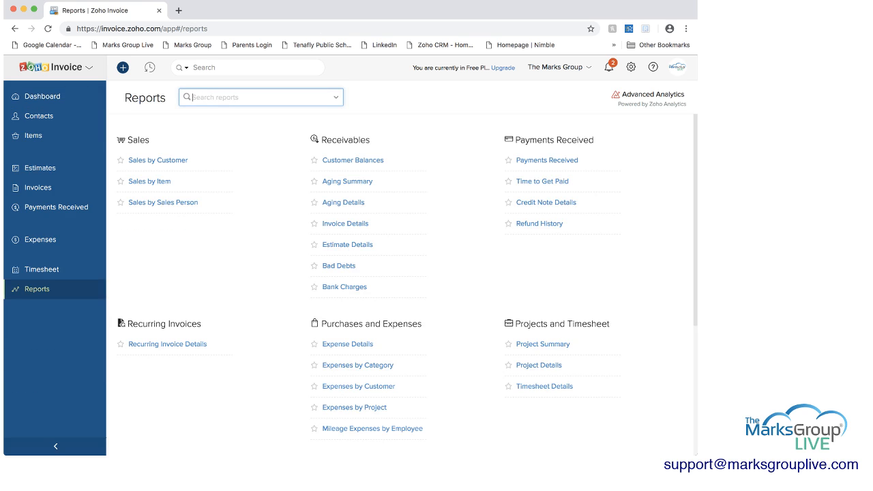